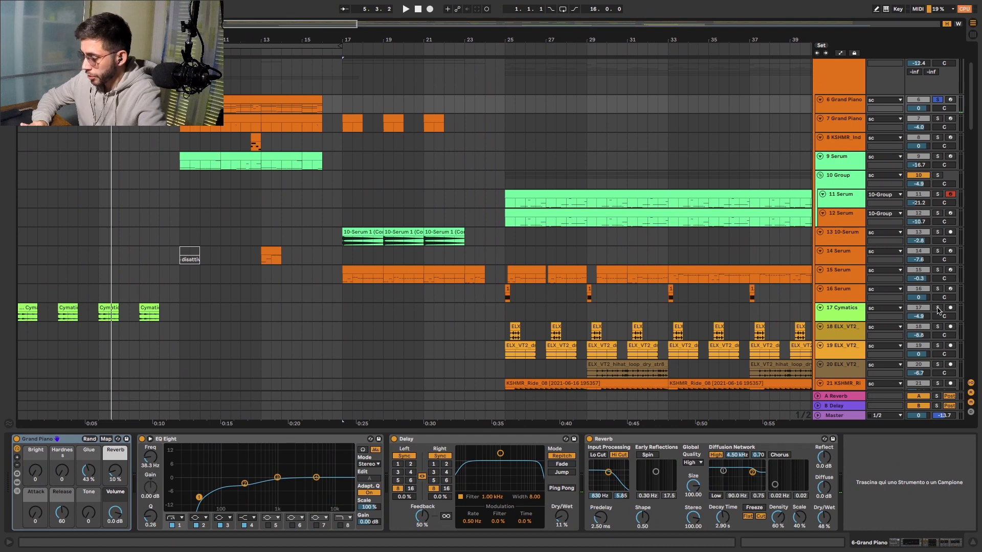
- Solo the Cymatics track 17 and play the arrangement from the start to audition it
scroll(432, 358, down, 15)
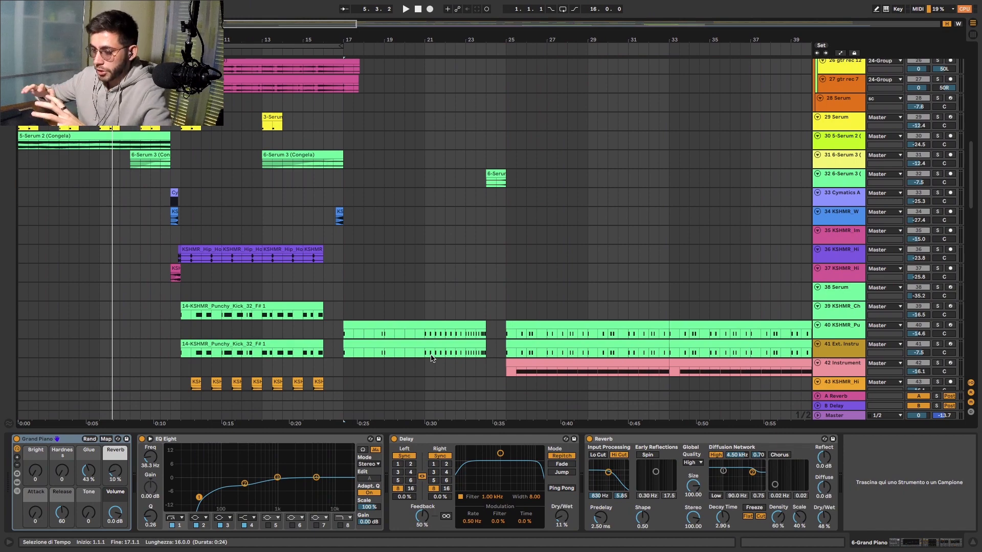
scroll(431, 355, up, 15)
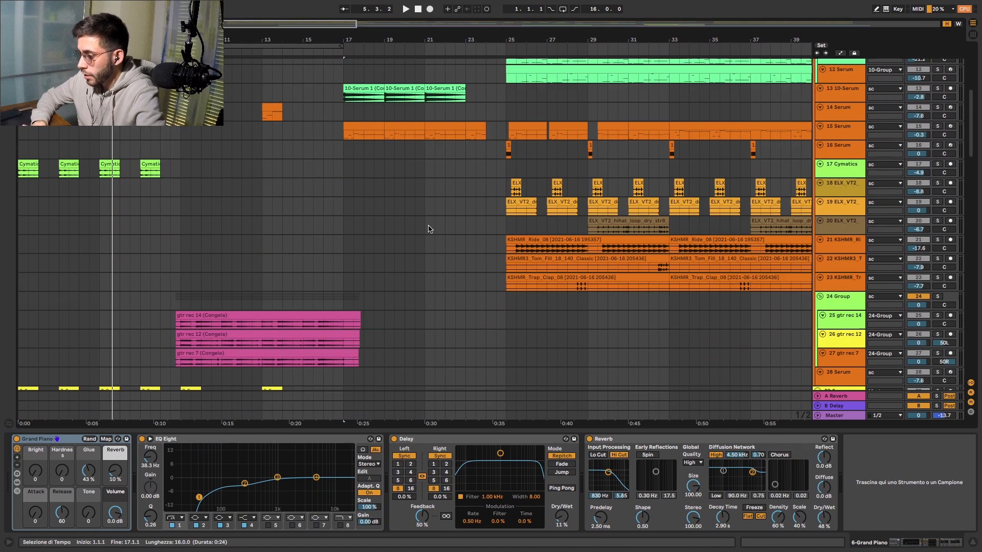
click(842, 265)
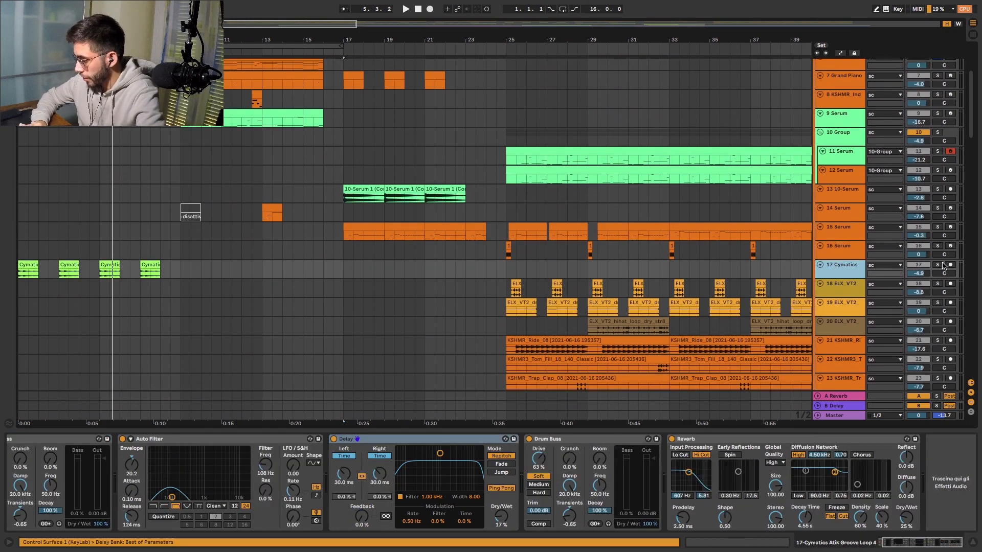
click(938, 265)
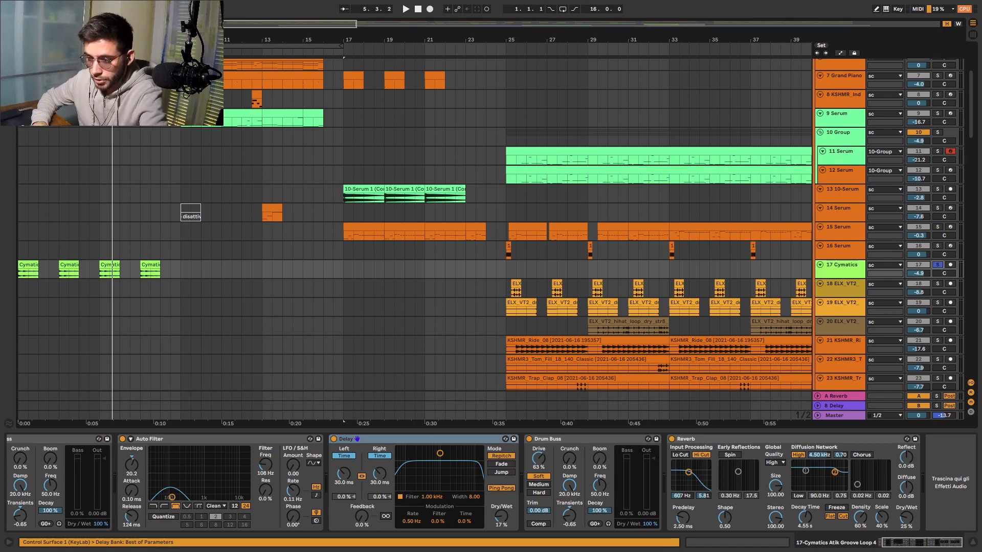
key(space)
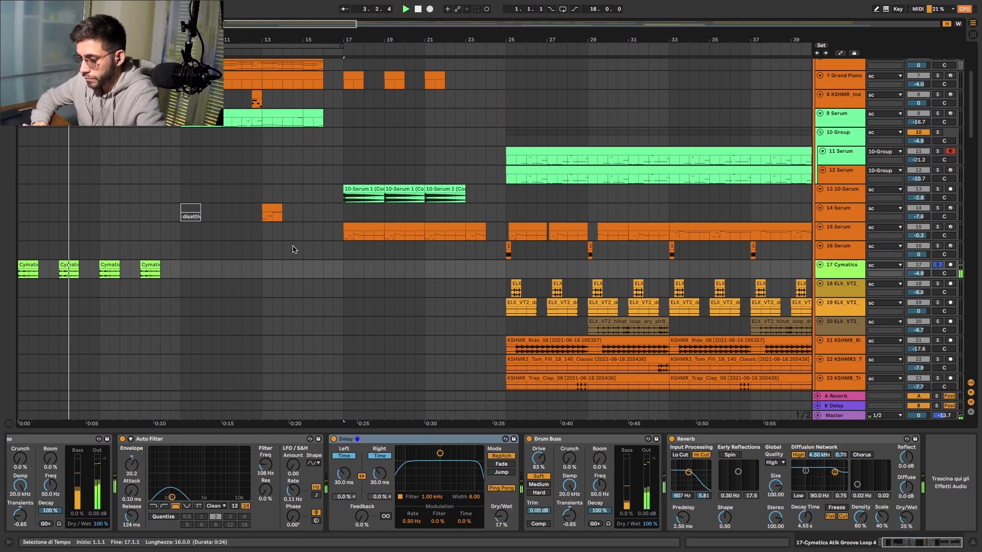
- Audition the 29 Serum and 30 5-Serum 2 tracks by soloing each in turn during playback, and stop playback
scroll(294, 249, down, 10)
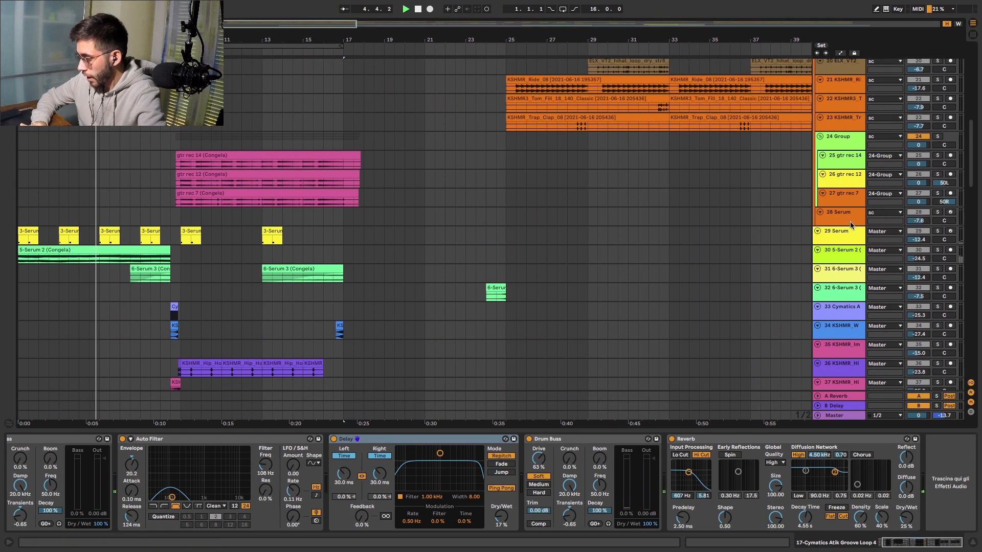
click(937, 231)
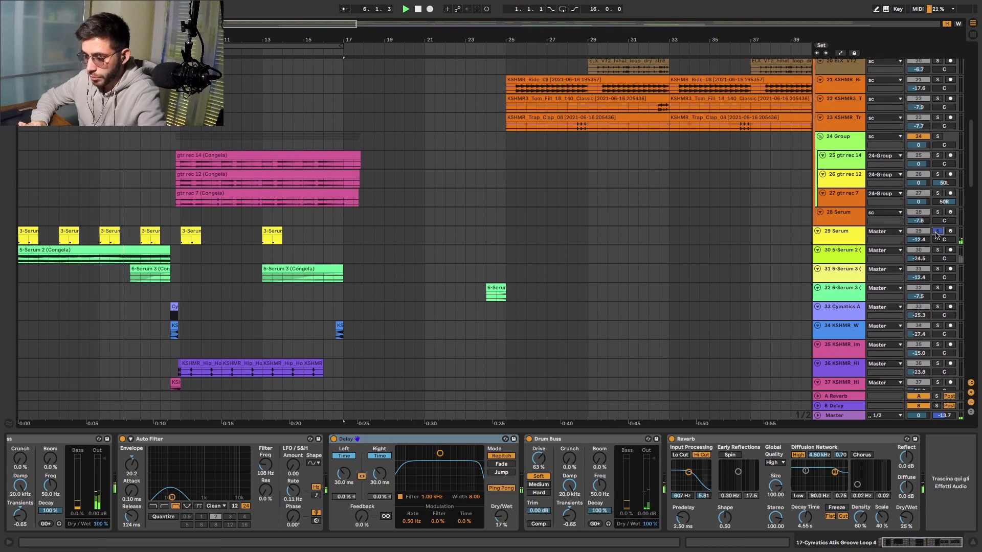
click(938, 250)
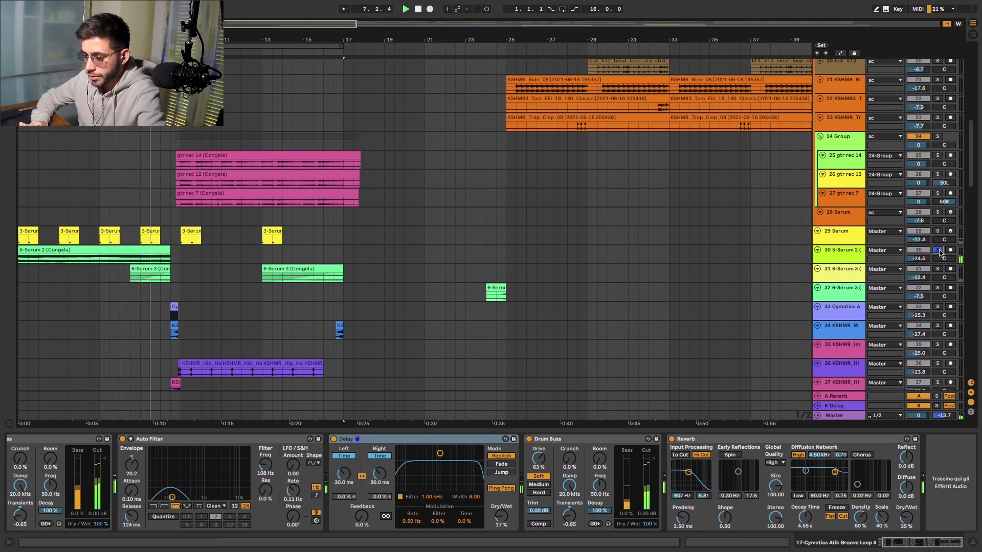
key(space)
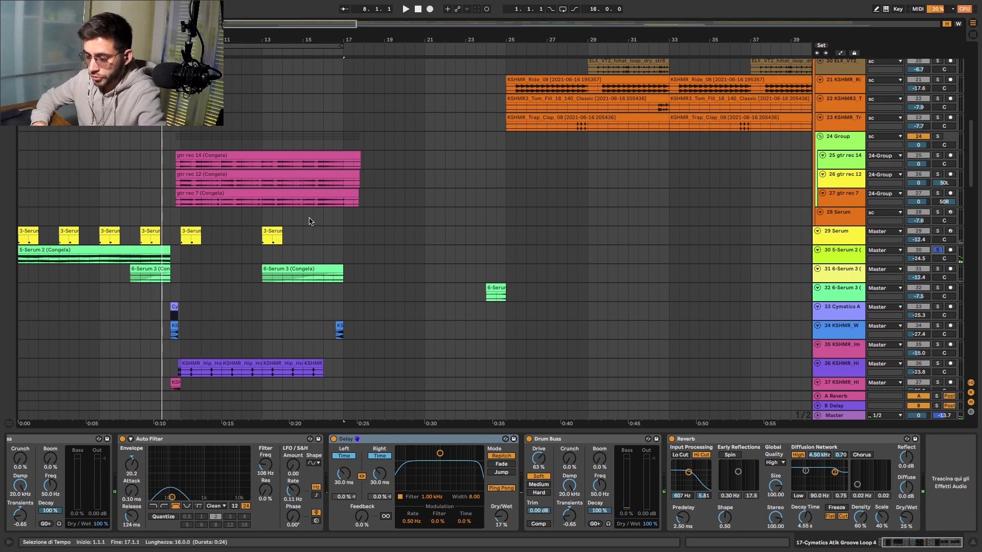
- Audition track 88 67-Audio 1 in solo from the start of the arrangement with its device chain shown
scroll(309, 221, up, 10)
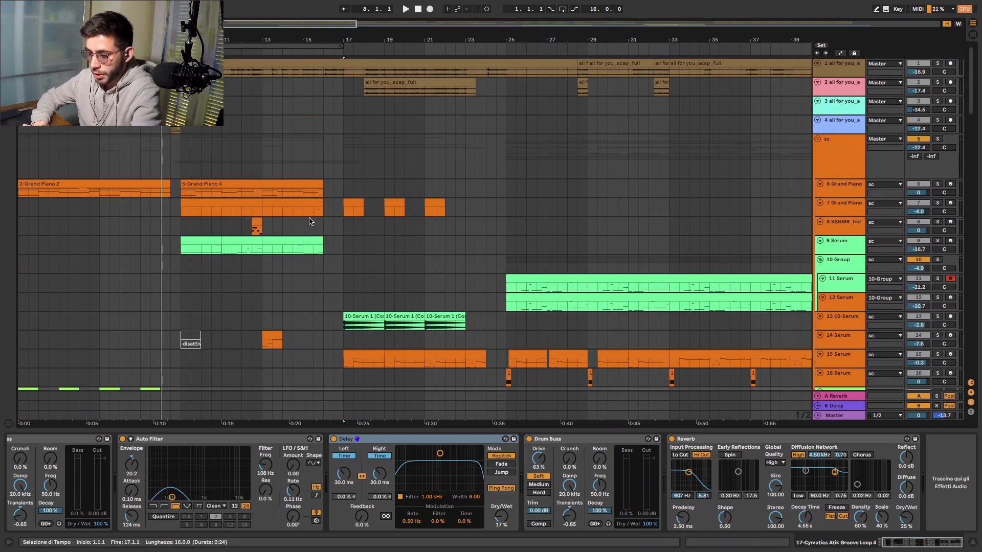
scroll(309, 221, down, 20)
scroll(310, 221, down, 12)
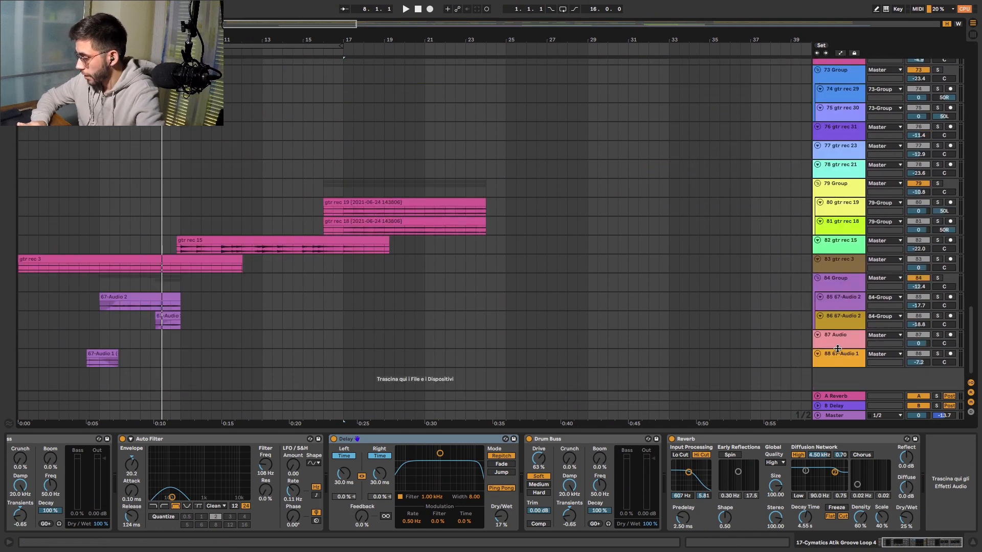
click(837, 358)
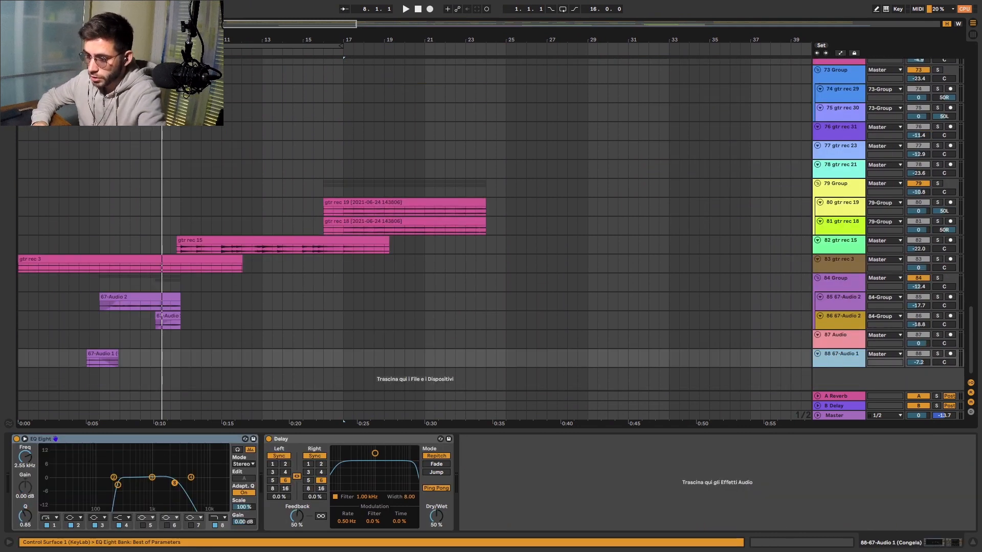
key(space)
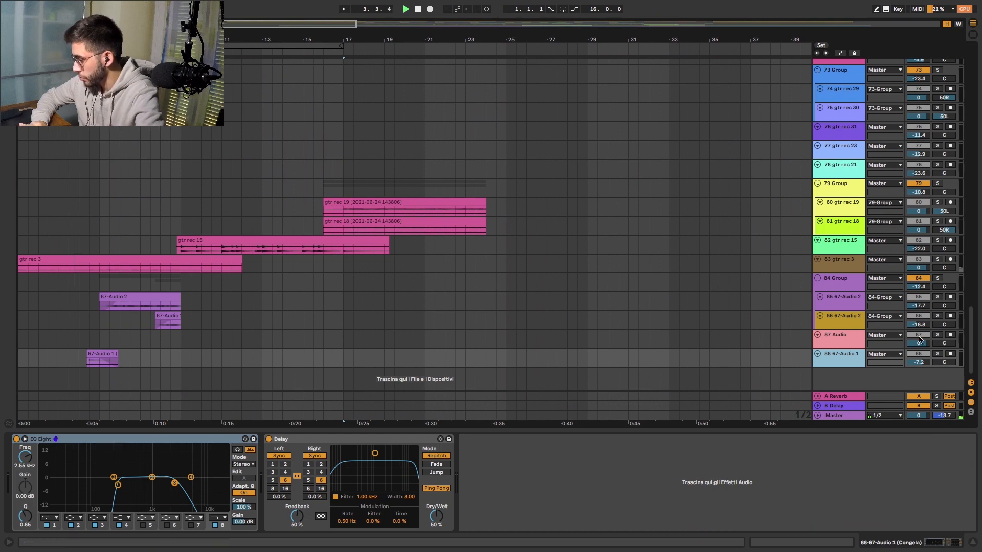
click(936, 354)
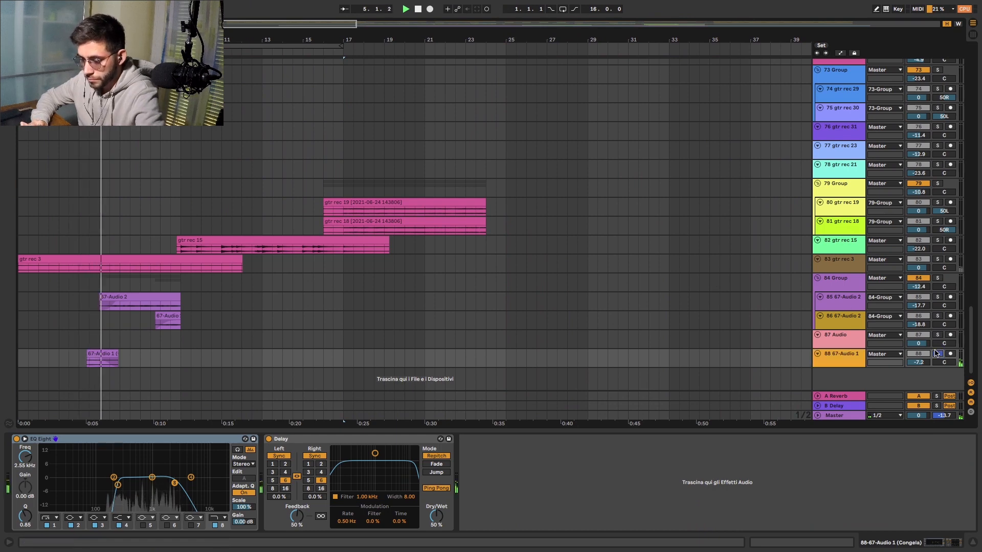
click(852, 356)
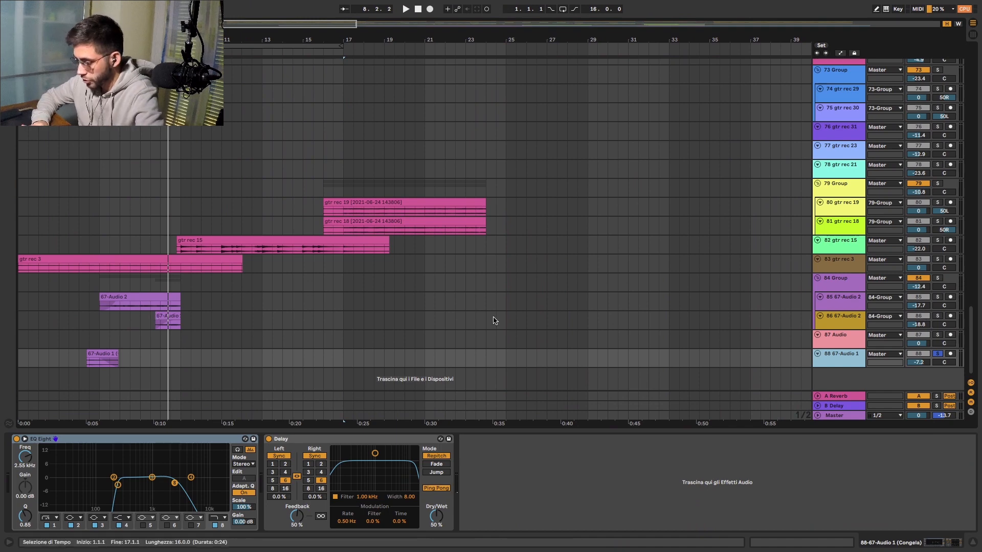
- Shorten the loop region to eight bars starting at bar 9
scroll(460, 315, up, 20)
drag(19, 46, 181, 47)
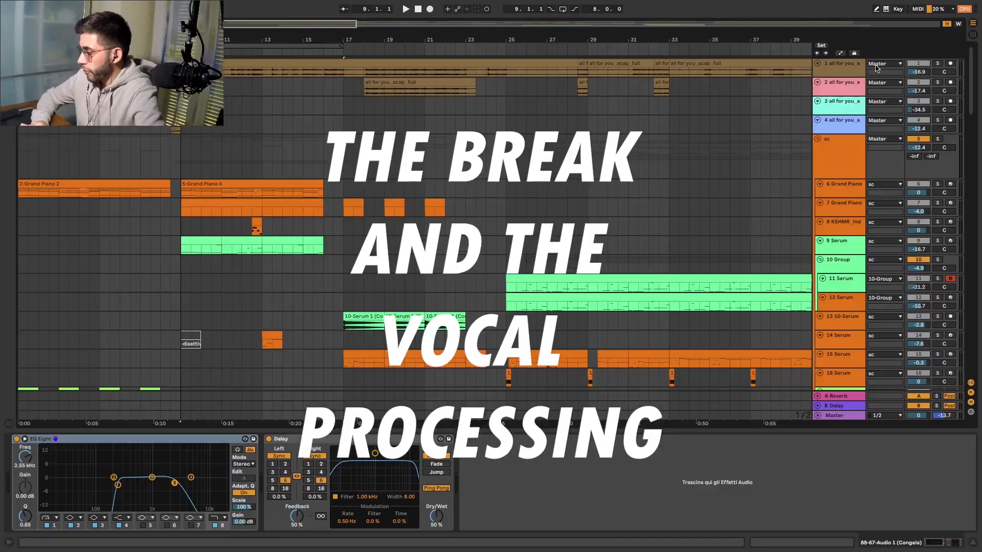
- Inspect the device chains of the first two vocal tracks and both Grand Piano tracks, playing the section from bar 9
click(842, 68)
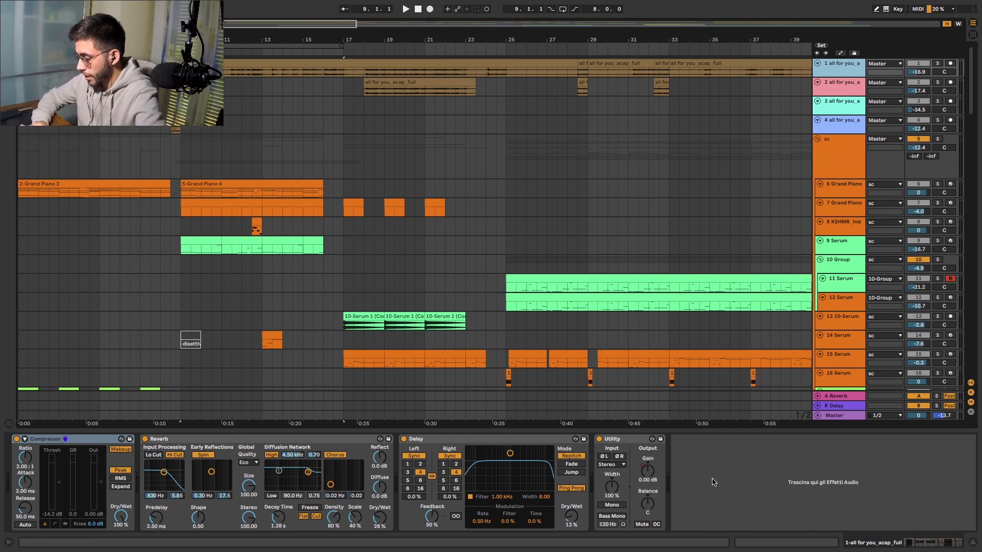
click(839, 92)
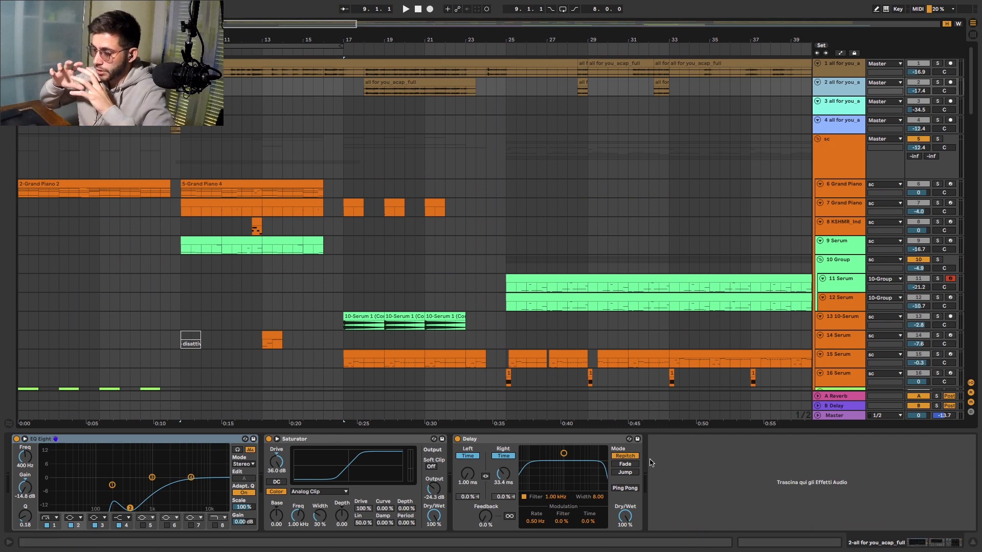
click(830, 185)
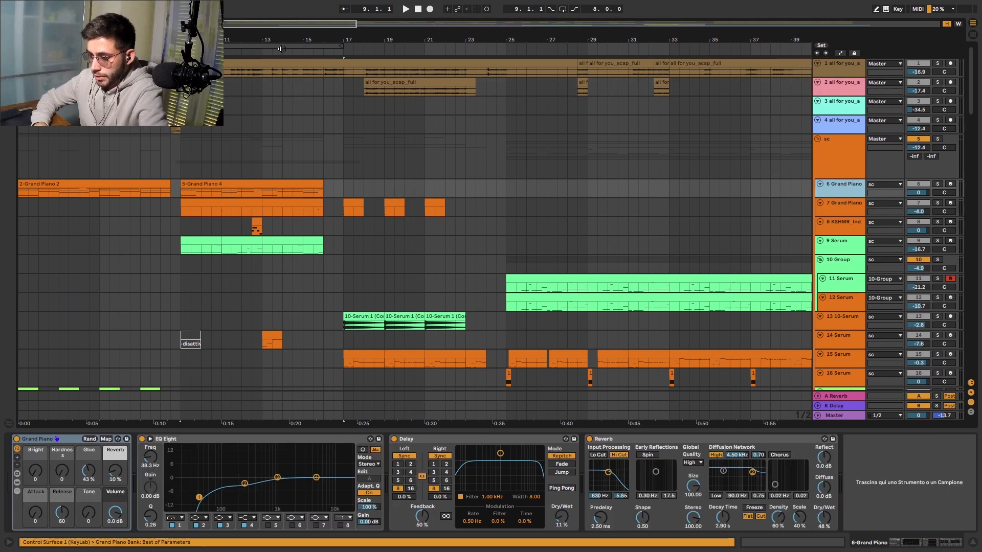
click(281, 41)
click(266, 47)
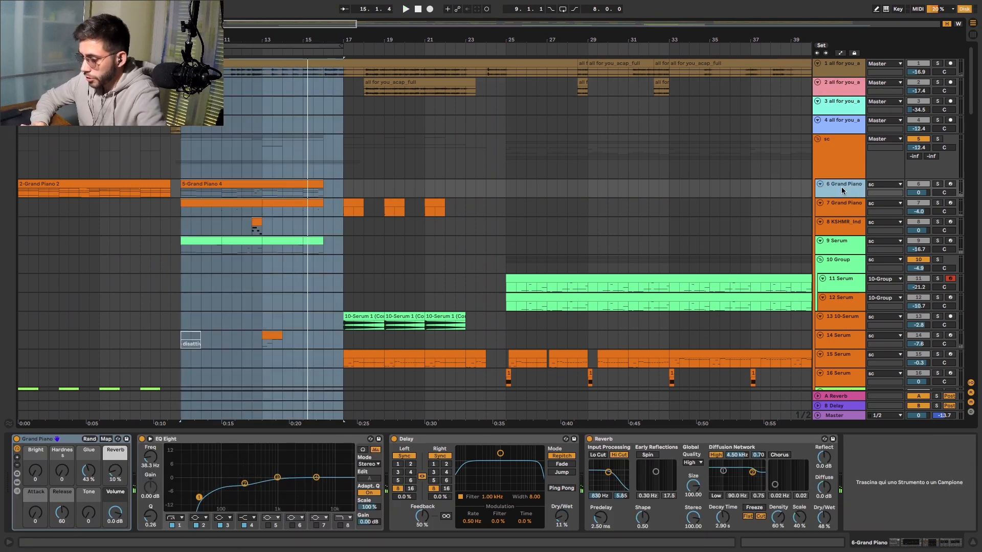
click(835, 211)
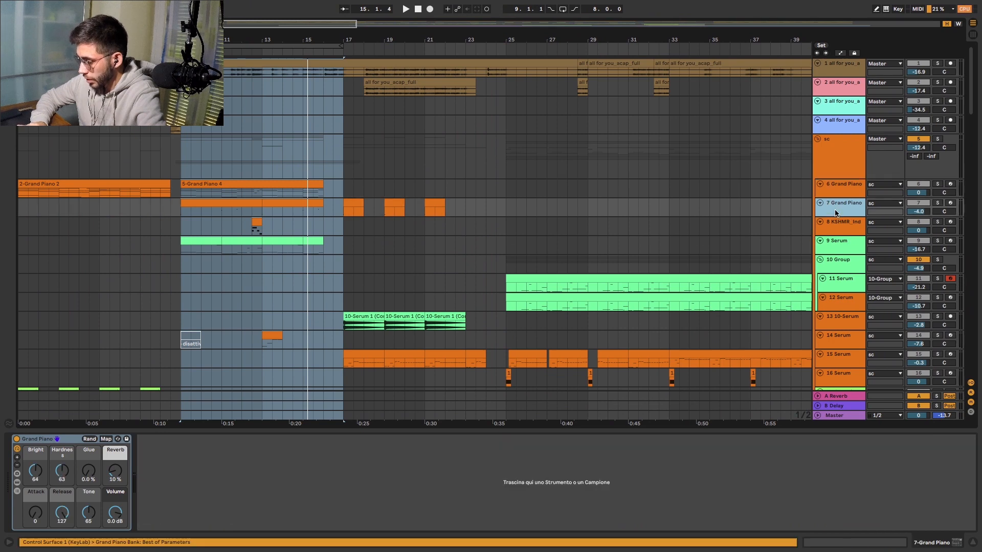
- Examine the oscillator and effects pages of the Serum instrument on track 9, including its compressor, and close the plugin window
click(836, 242)
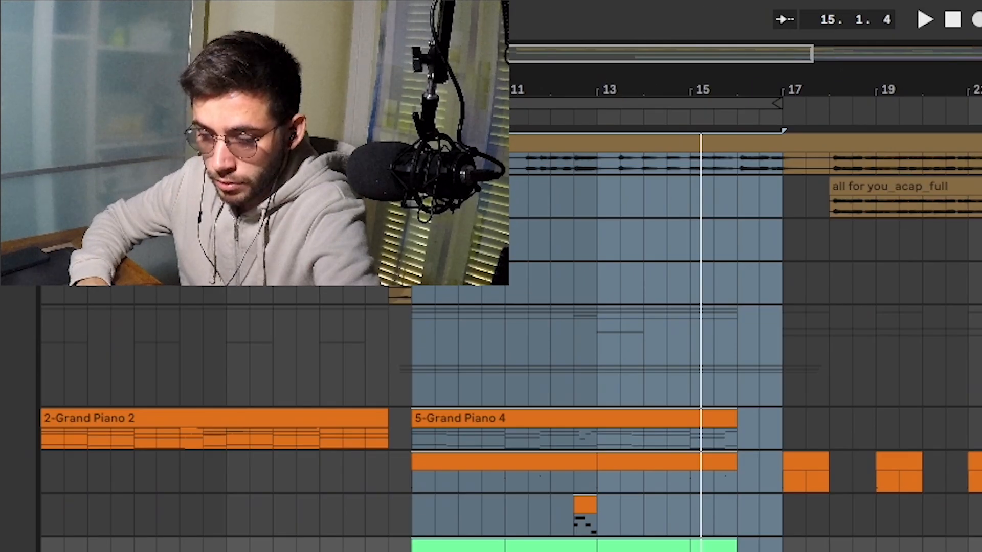
click(33, 439)
drag(688, 98, 503, 69)
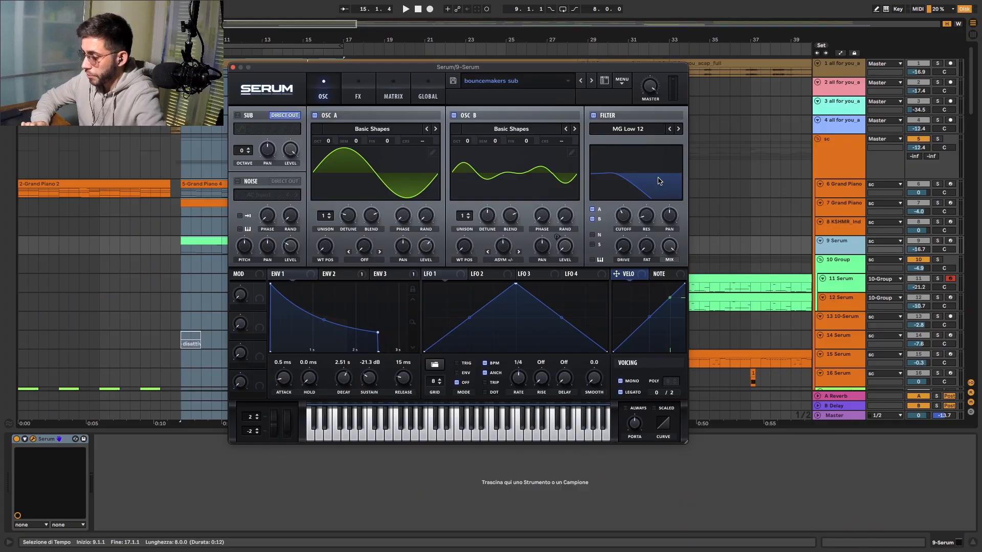
click(358, 92)
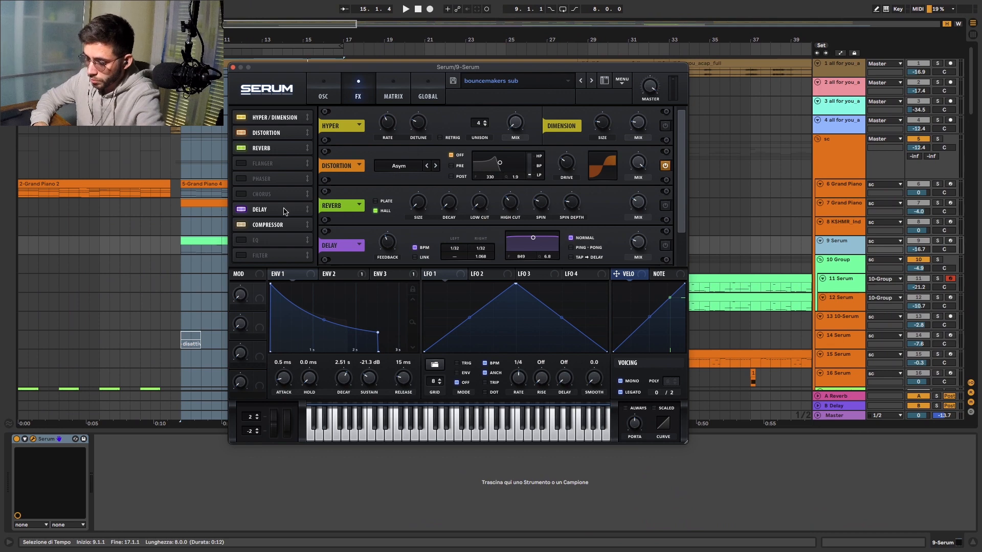
click(285, 225)
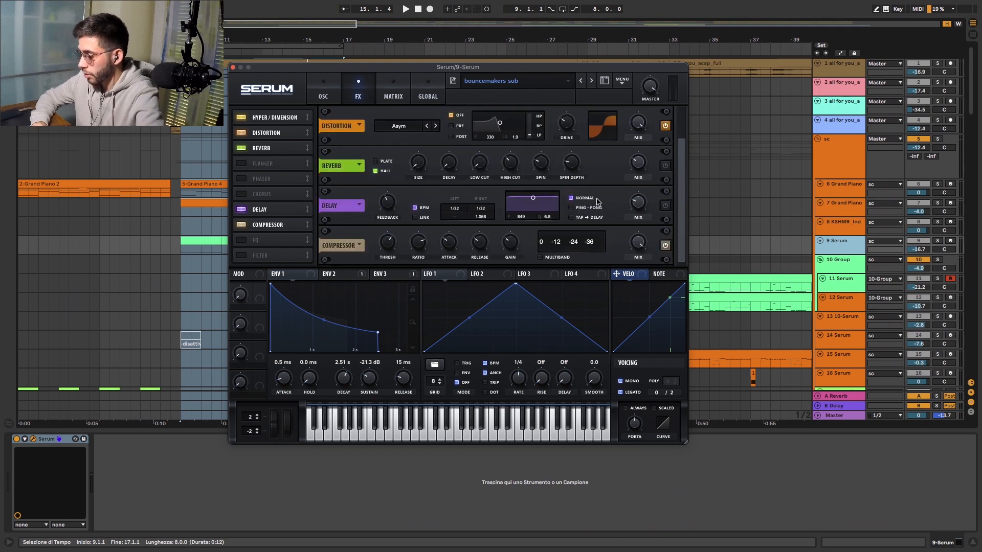
click(232, 68)
- Solo track 8 KSHMR_Ind, show its device chain, and play the section from bar 9
scroll(562, 154, down, 2)
click(944, 181)
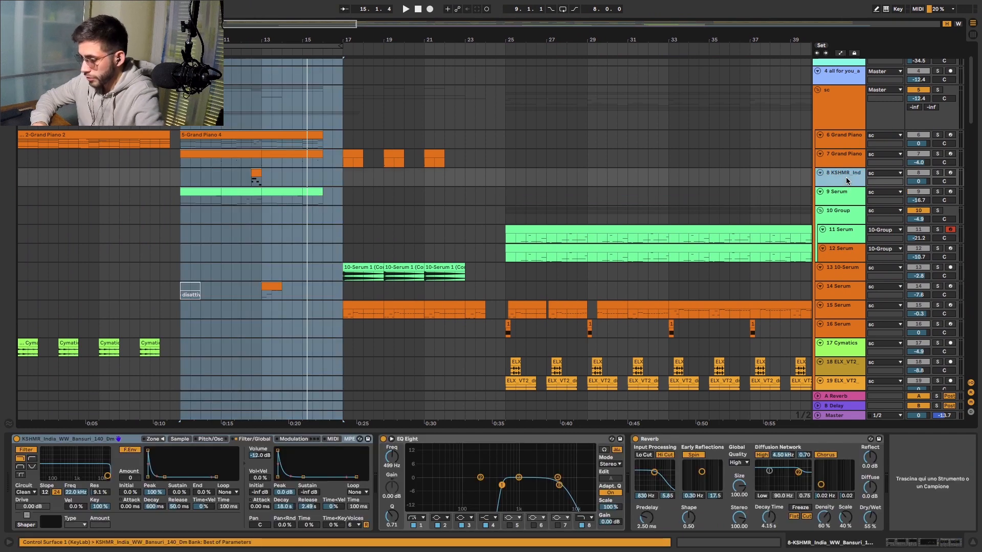
click(939, 173)
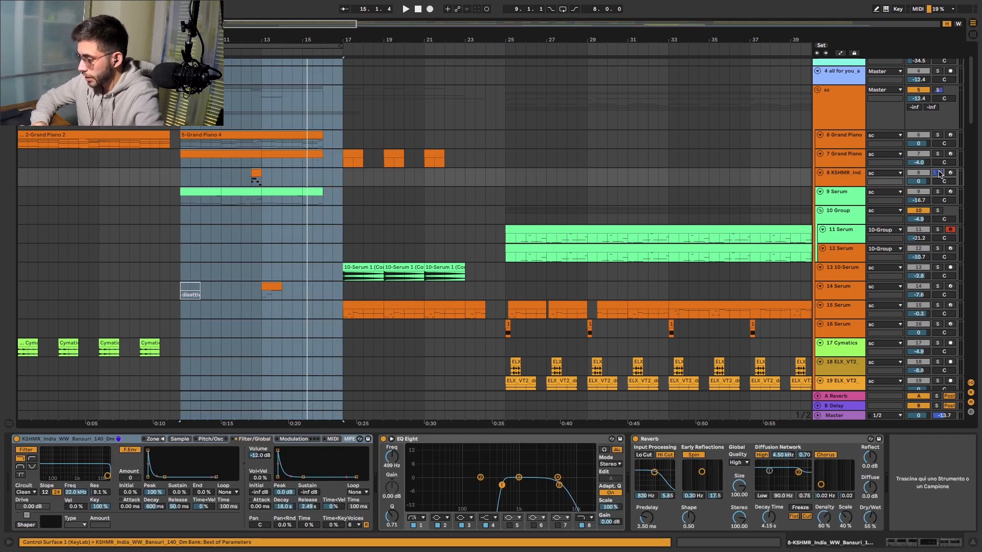
click(833, 180)
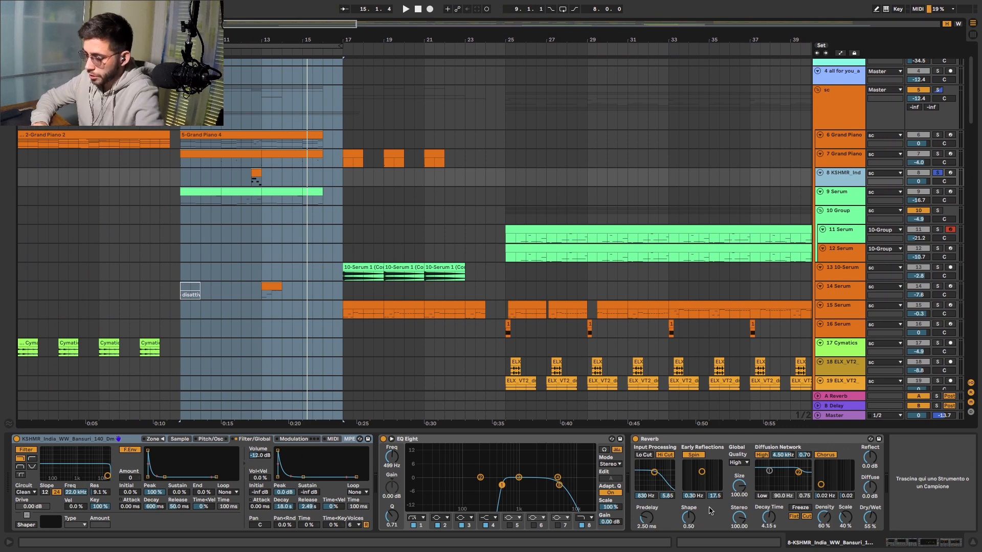
key(space)
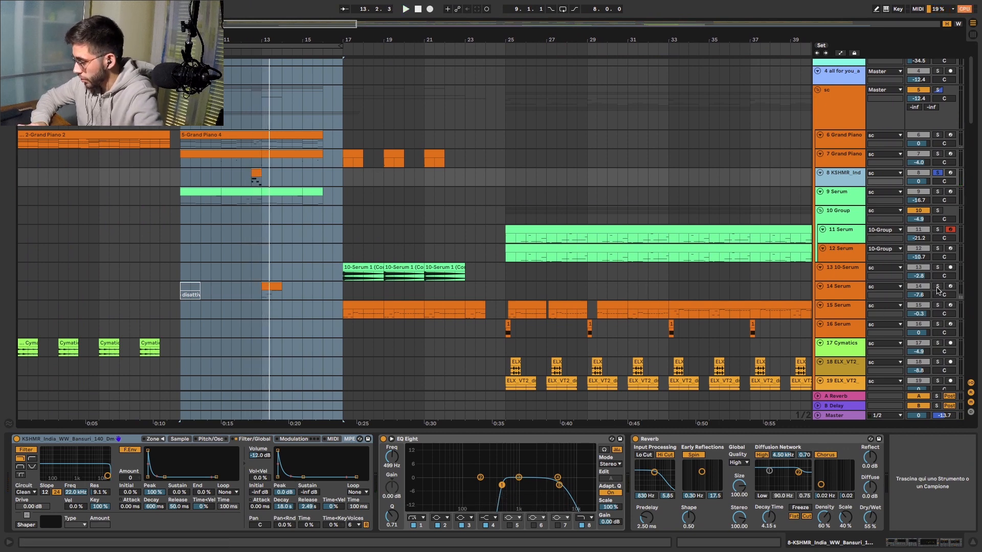
- Solo the 14 Serum track, examine its Serum patch, and close the plugin window
click(937, 287)
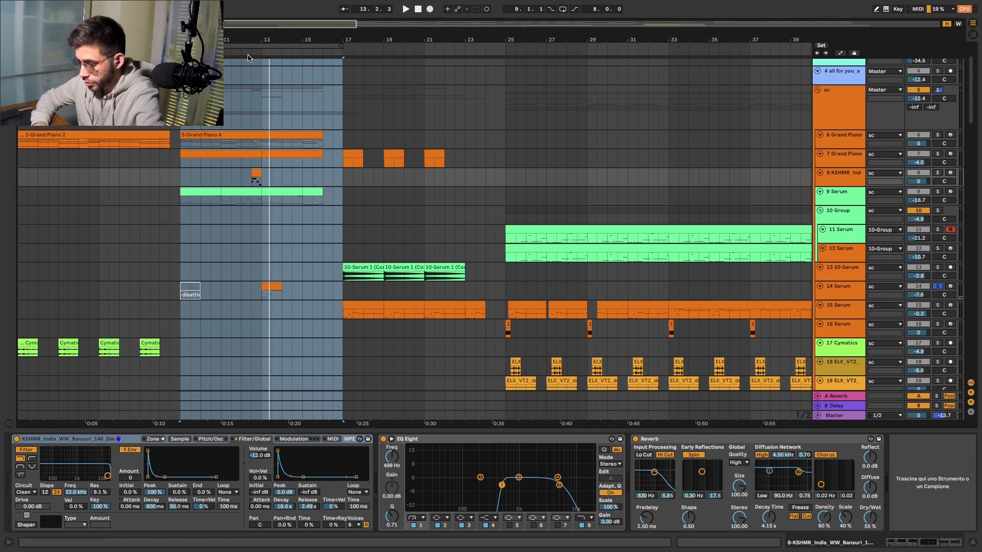
click(848, 293)
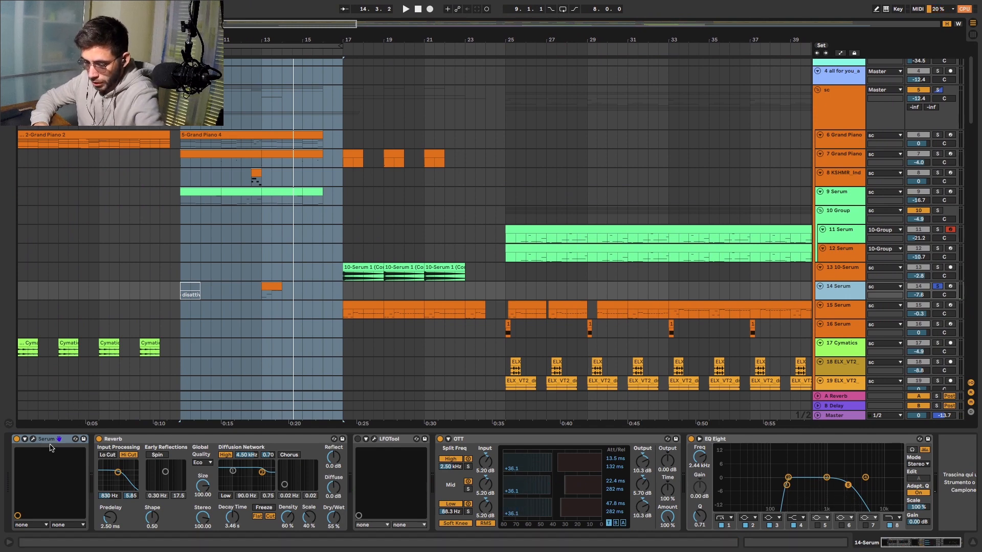
click(34, 438)
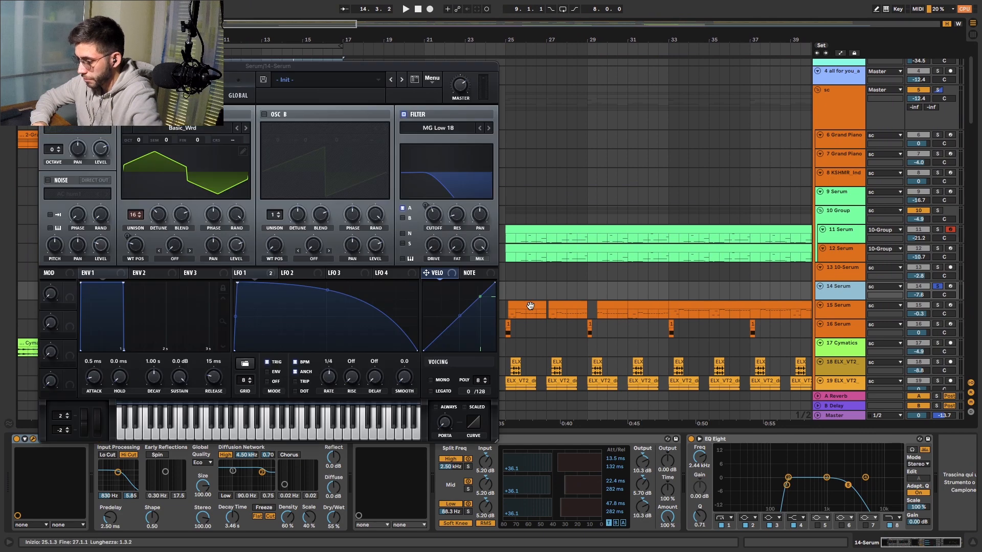
click(45, 66)
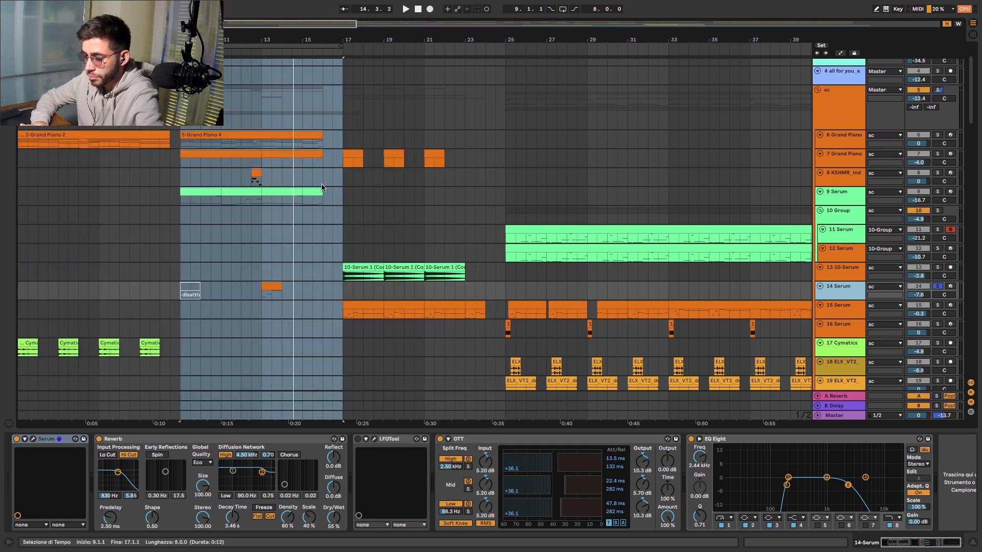
- Solo the guitar recordings in 24 Group and play the section from bar 9
scroll(322, 206, down, 8)
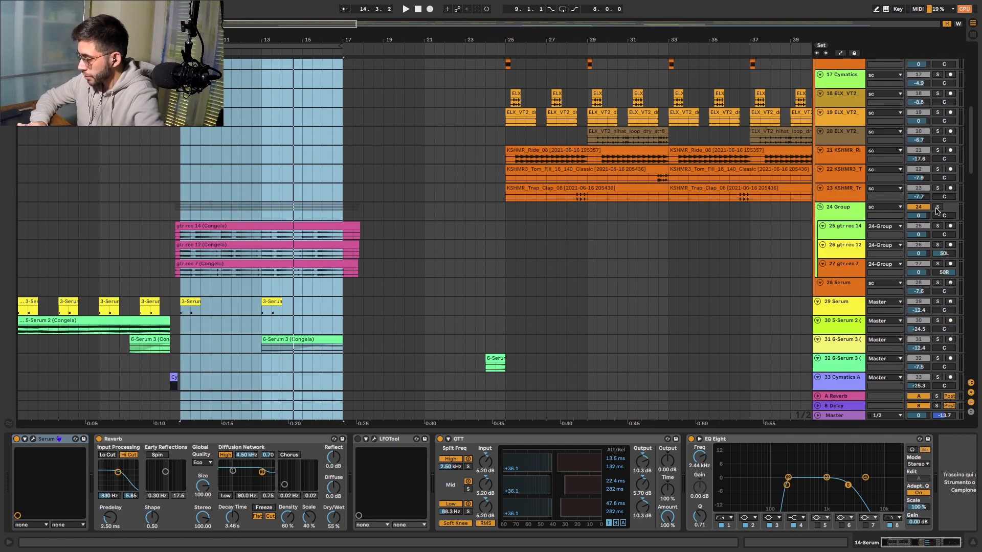
click(937, 207)
key(space)
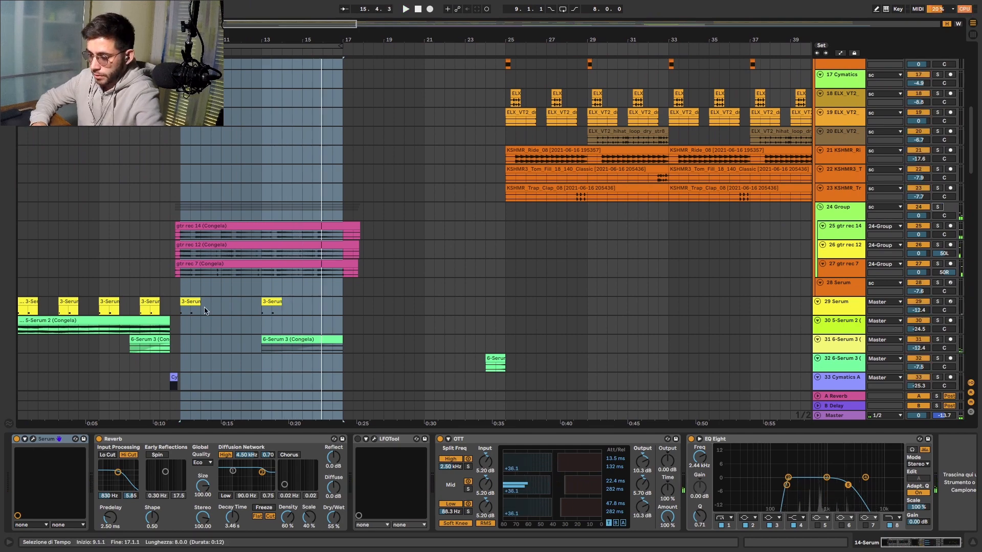
- Examine the device chains of drum tracks 36, 43, 45, 44 and 39 and the external instrument track 41
scroll(204, 307, down, 15)
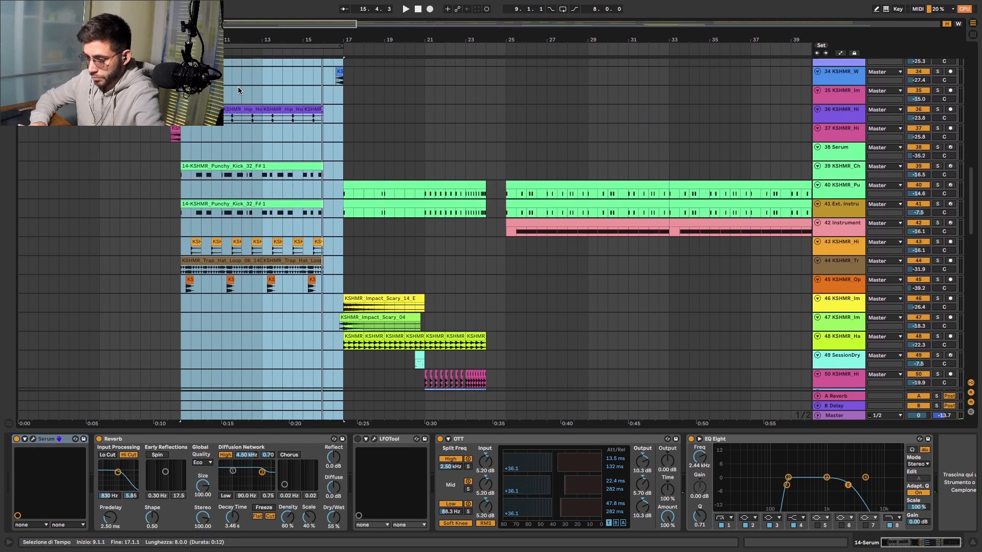
scroll(344, 141, up, 5)
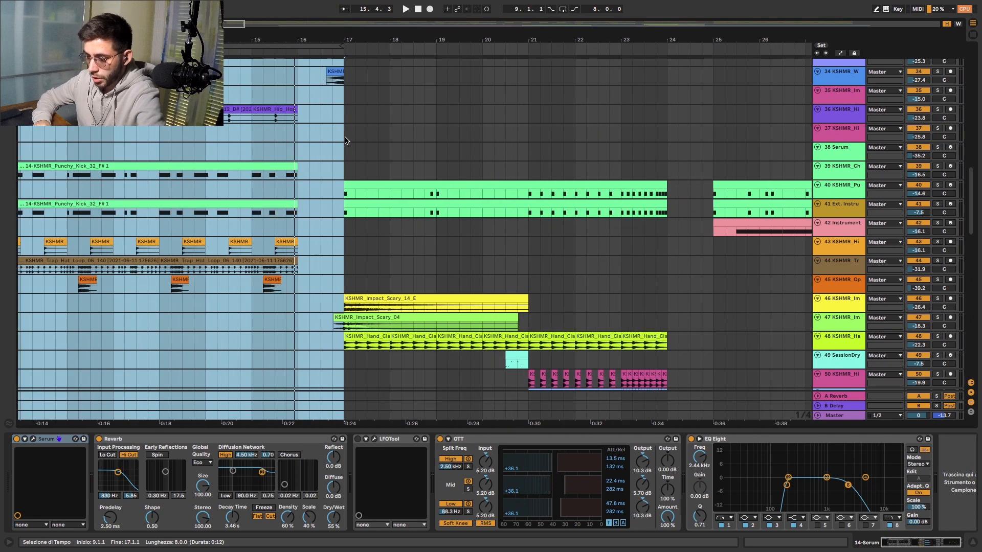
scroll(344, 140, left, 5)
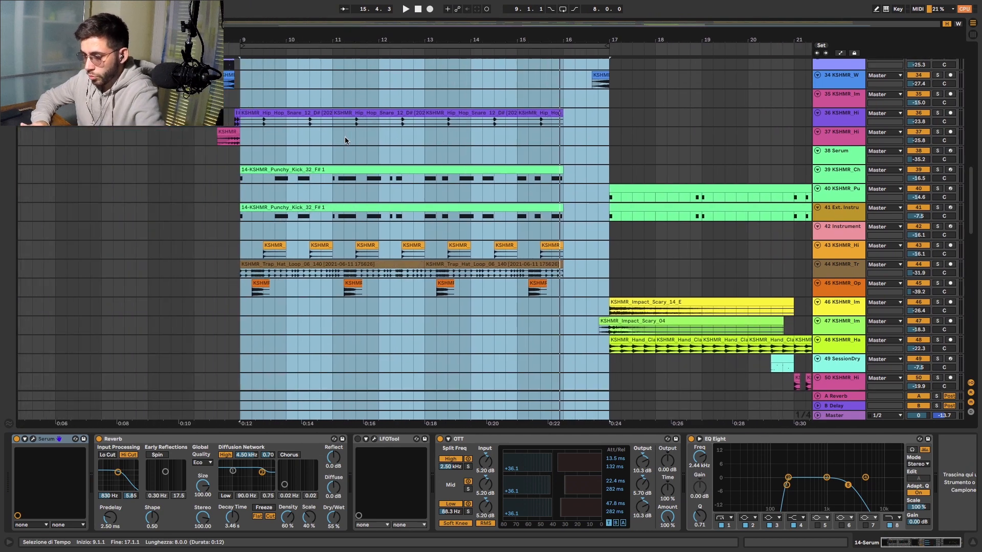
click(851, 114)
click(835, 247)
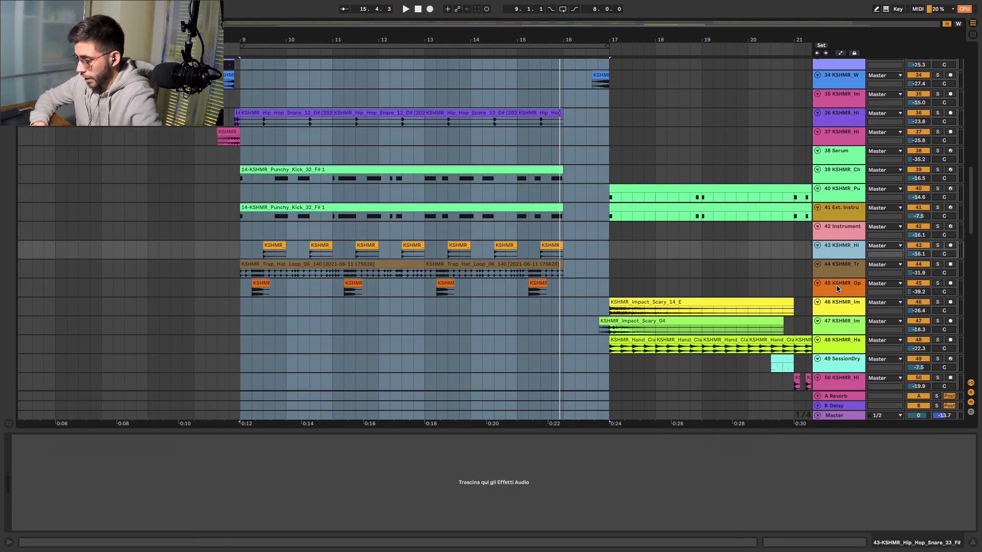
click(837, 284)
click(837, 263)
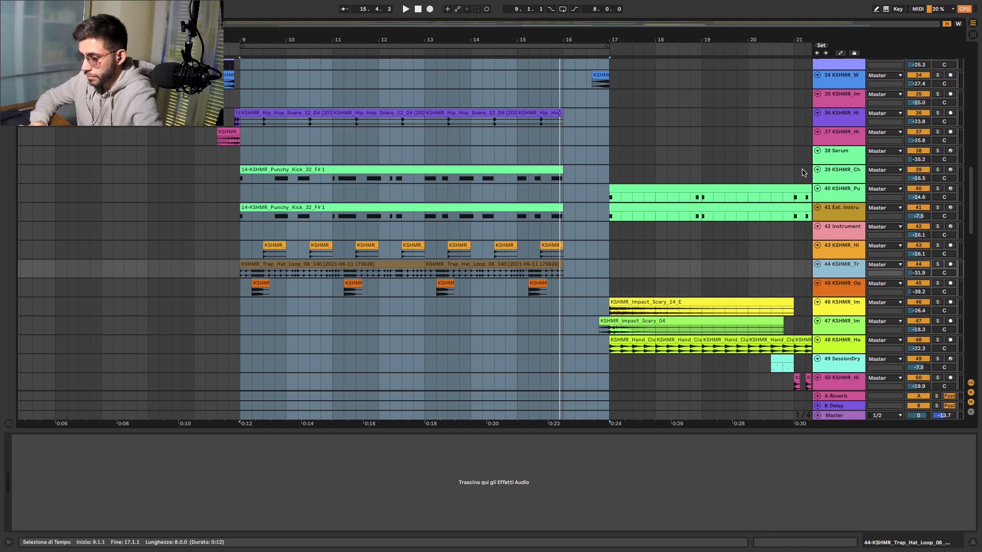
click(836, 170)
click(844, 210)
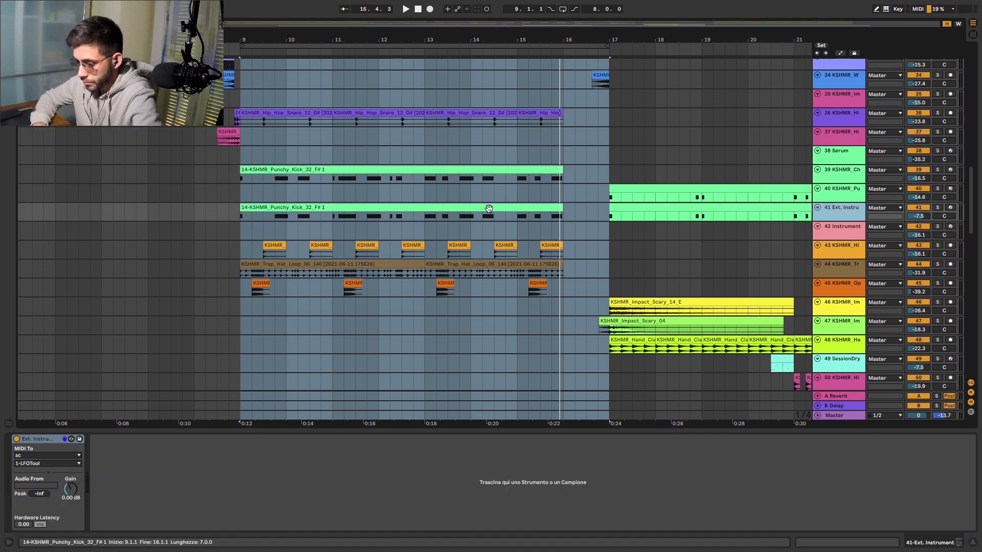
- Solo track 82 gtr rec 15, show its device chain, and play the section from bar 9
scroll(672, 204, down, 2)
scroll(671, 204, down, 15)
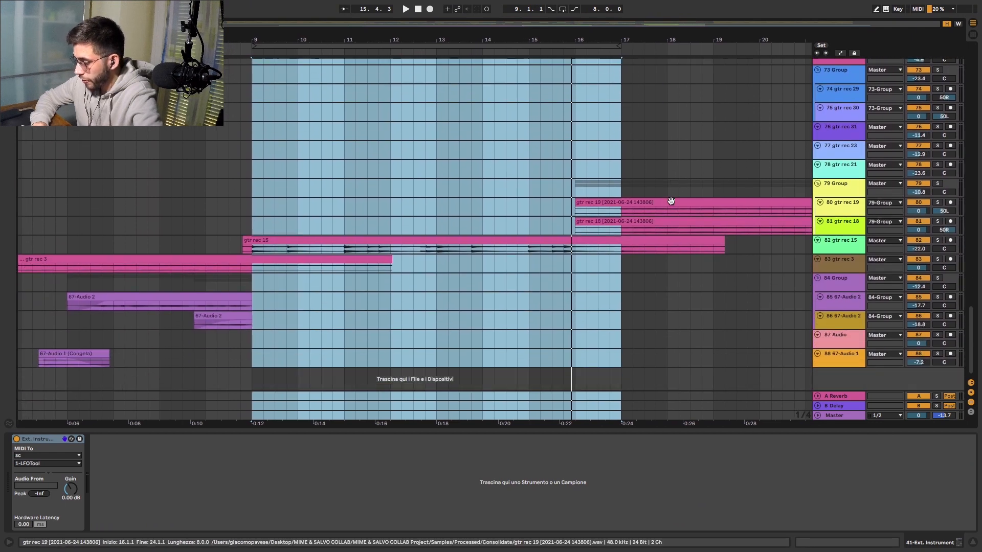
click(848, 241)
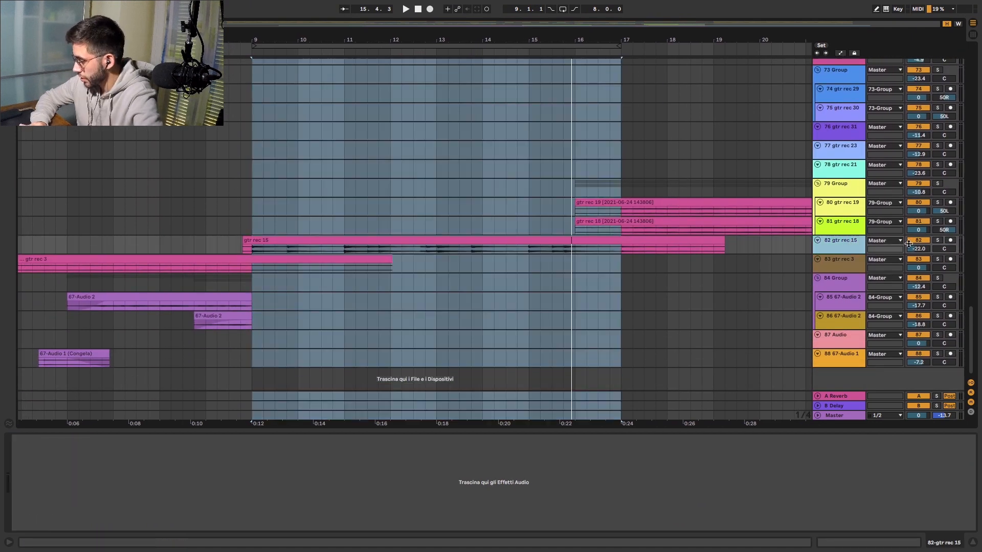
click(939, 240)
key(space)
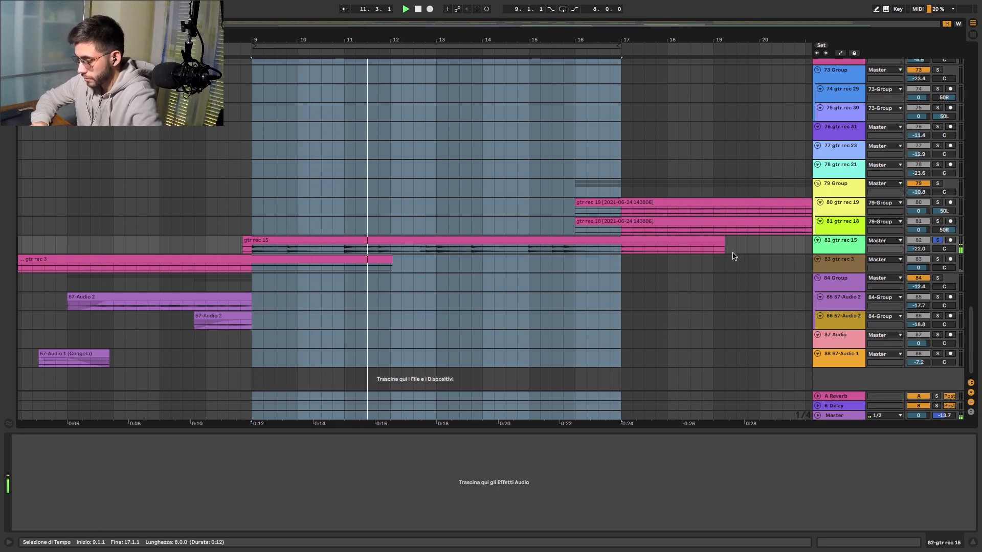
- Look over the arrangement's tracks around the section from bar 17 and stop playback
scroll(733, 256, up, 10)
scroll(732, 256, up, 15)
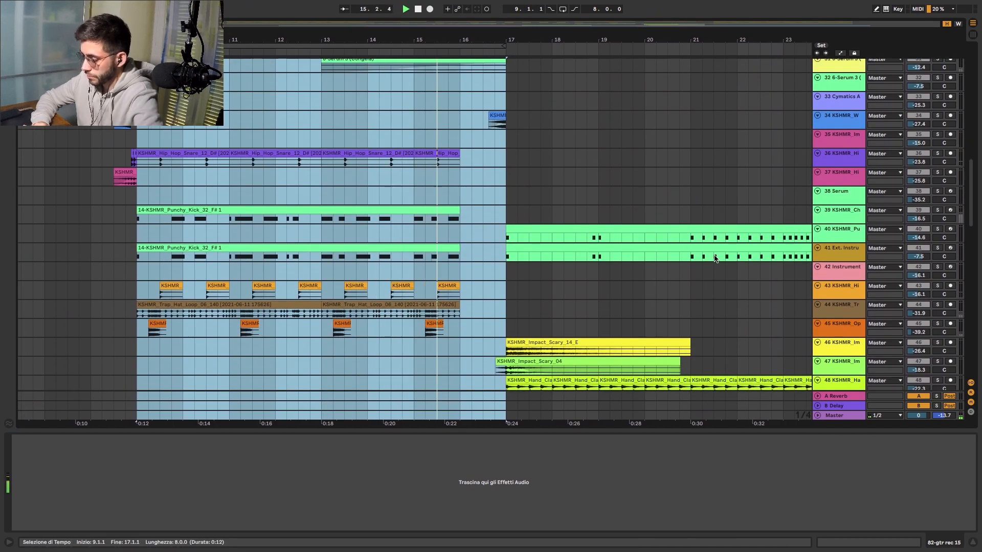
scroll(706, 260, down, 3)
scroll(706, 261, down, 8)
scroll(705, 263, down, 6)
scroll(599, 189, up, 12)
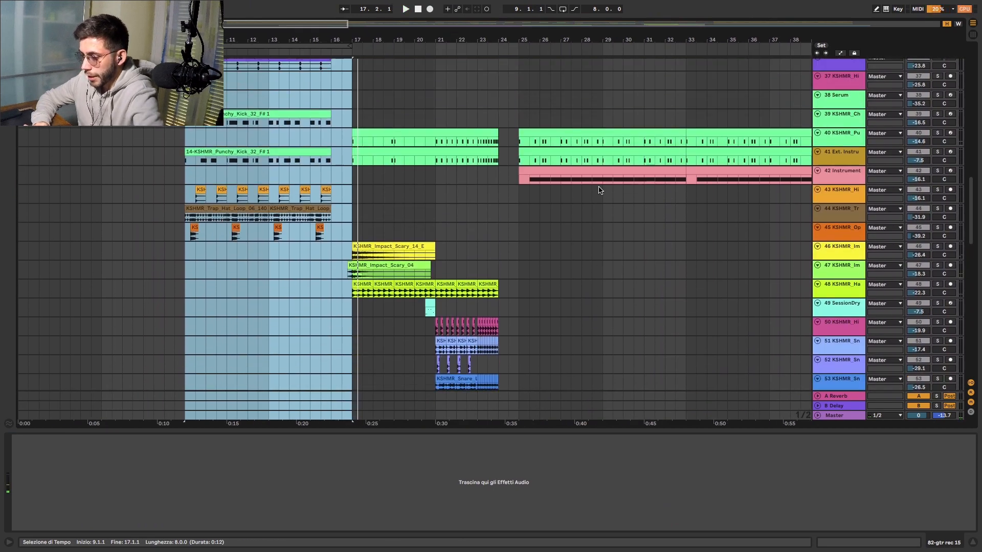
scroll(600, 190, up, 3)
scroll(599, 190, up, 15)
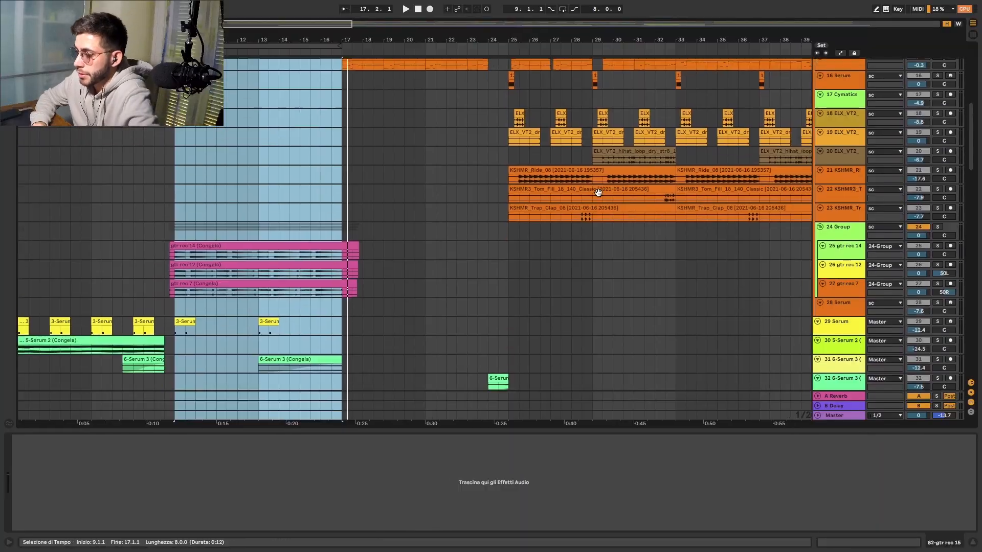
scroll(600, 194, up, 12)
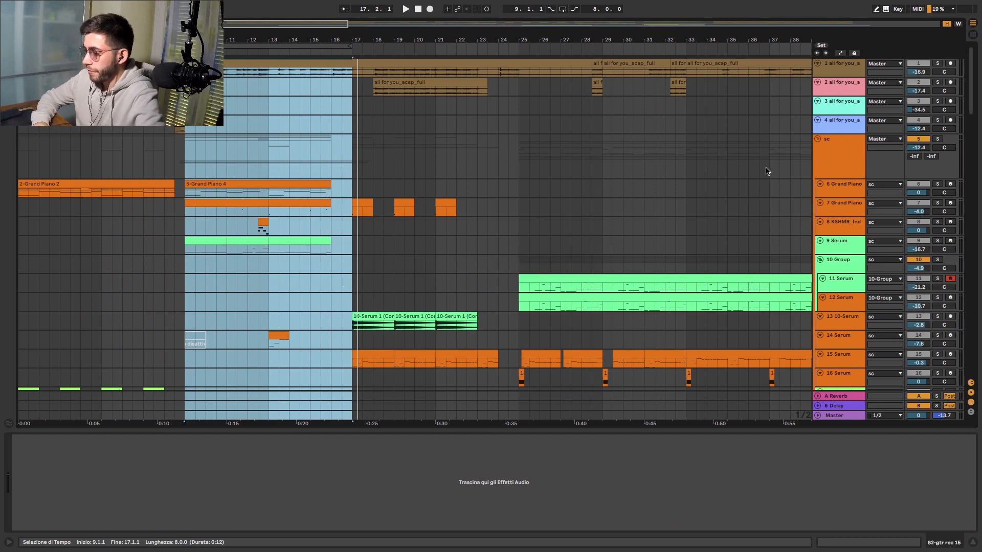
- Clear the solo on track 82 gtr rec 15 and play the full mix from about bar 16
scroll(860, 302, down, 20)
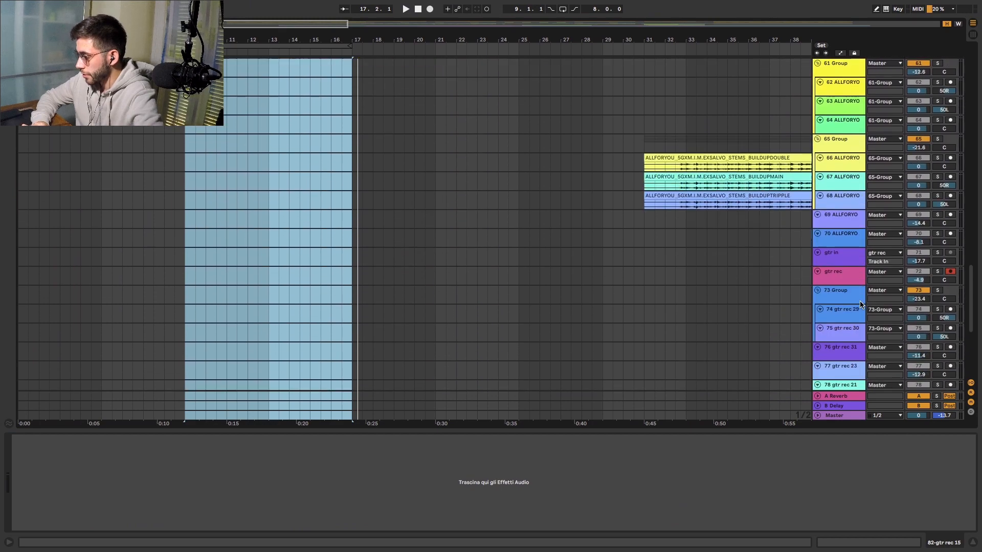
scroll(937, 315, down, 10)
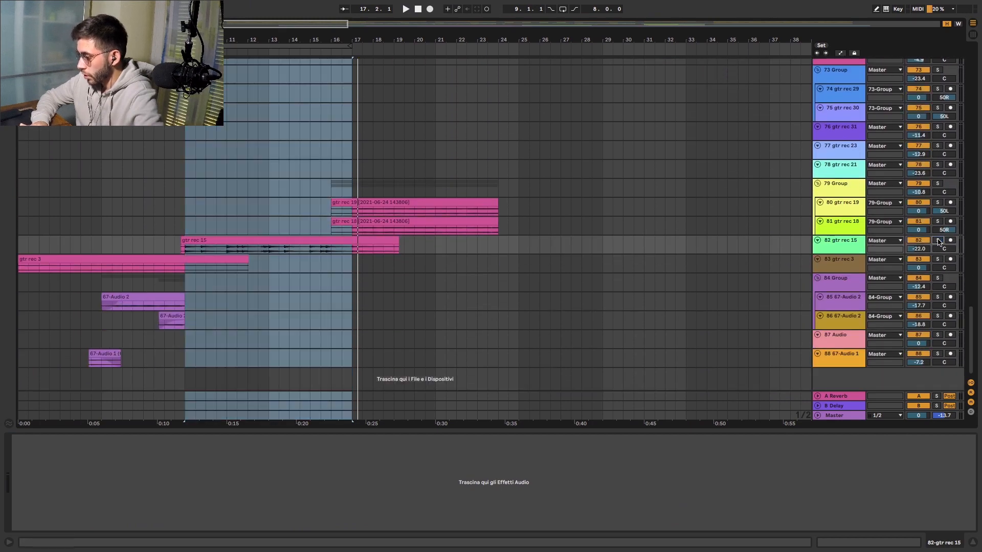
scroll(360, 61, up, 15)
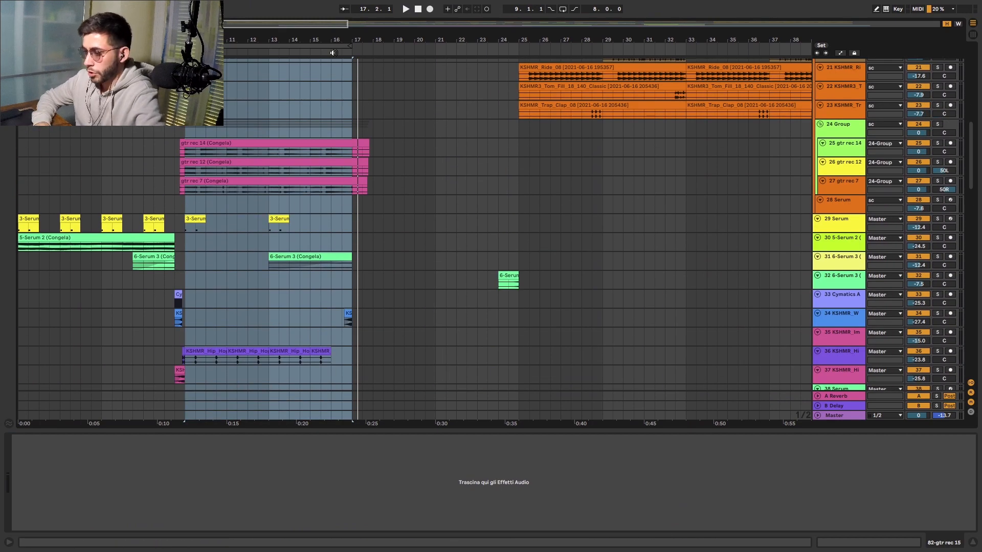
click(333, 52)
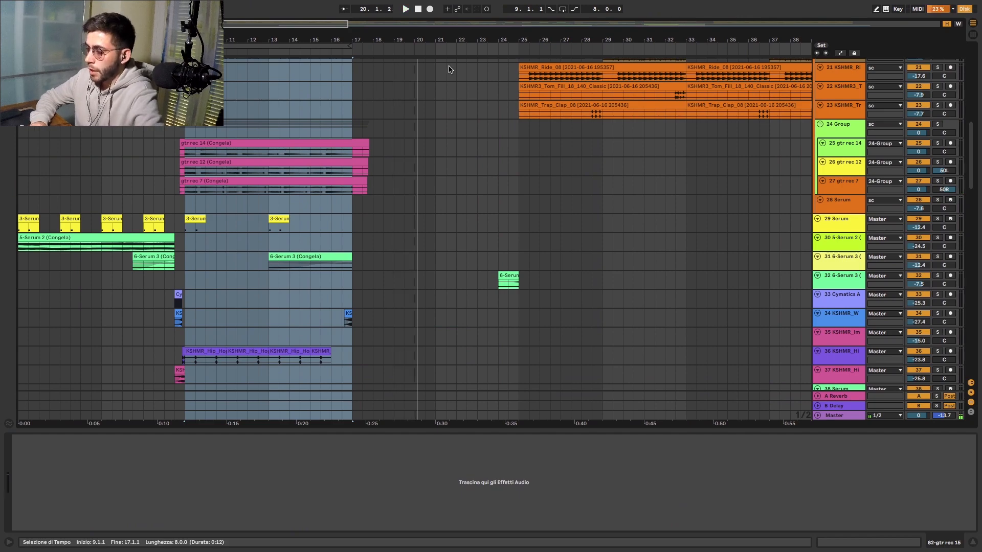
- Examine the piano, Serum, impact, clap, snare and sub drop clips between bars 17 and 25
scroll(448, 66, up, 10)
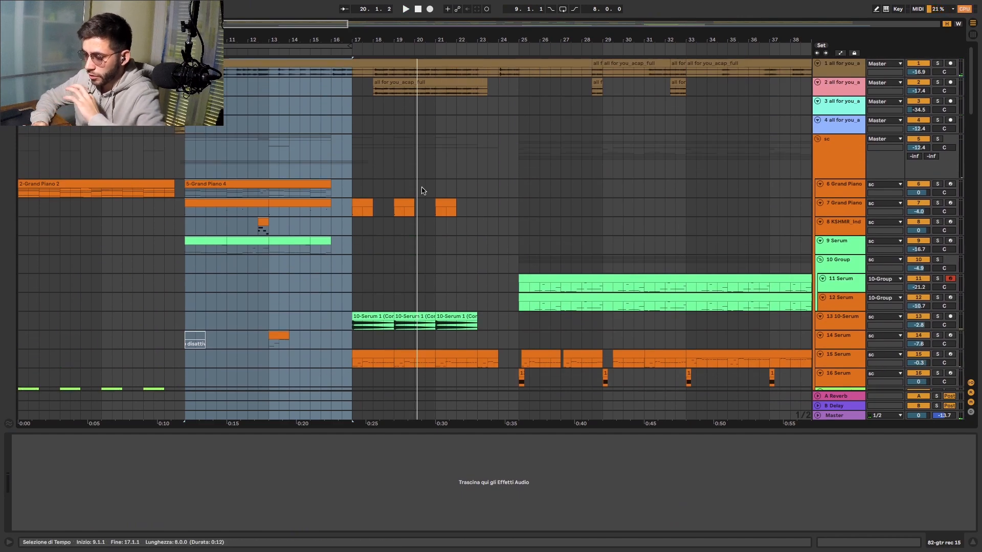
scroll(399, 355, down, 3)
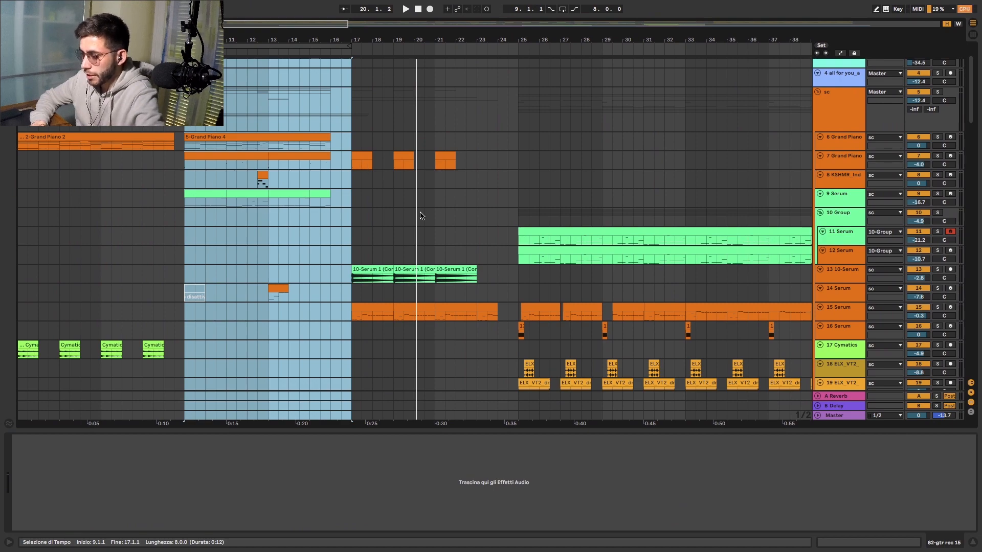
scroll(421, 215, down, 15)
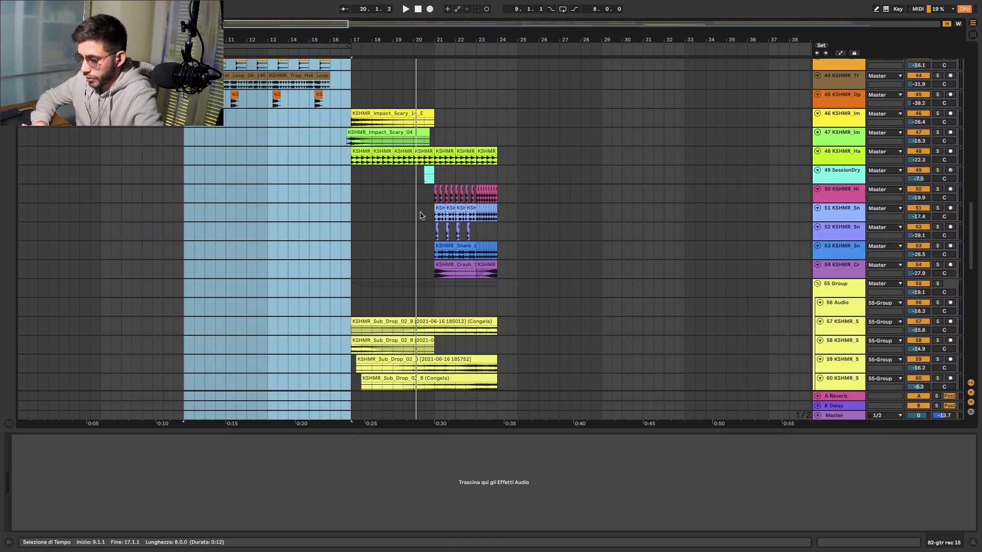
scroll(421, 215, up, 1)
scroll(420, 215, down, 2)
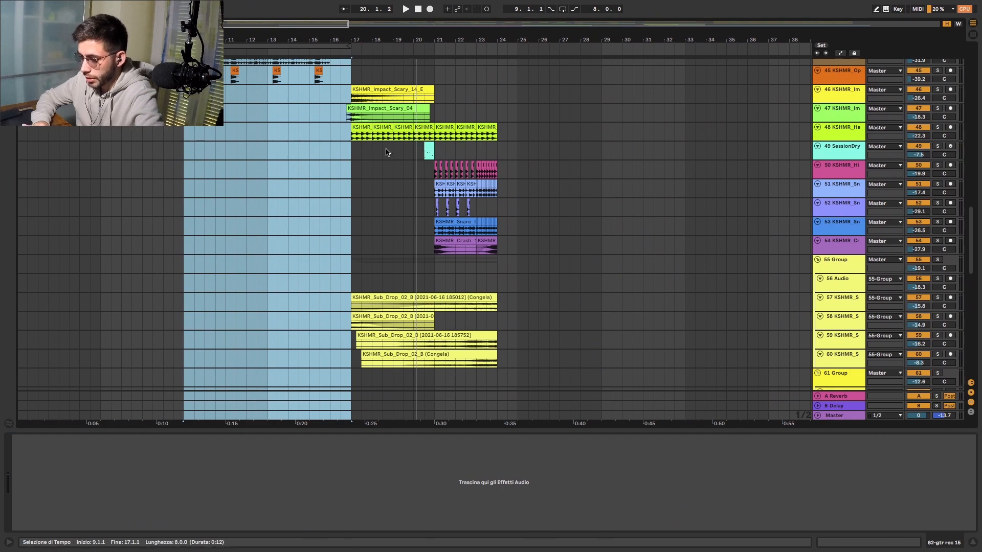
scroll(387, 152, up, 5)
scroll(388, 152, down, 10)
scroll(387, 152, up, 7)
scroll(445, 200, up, 5)
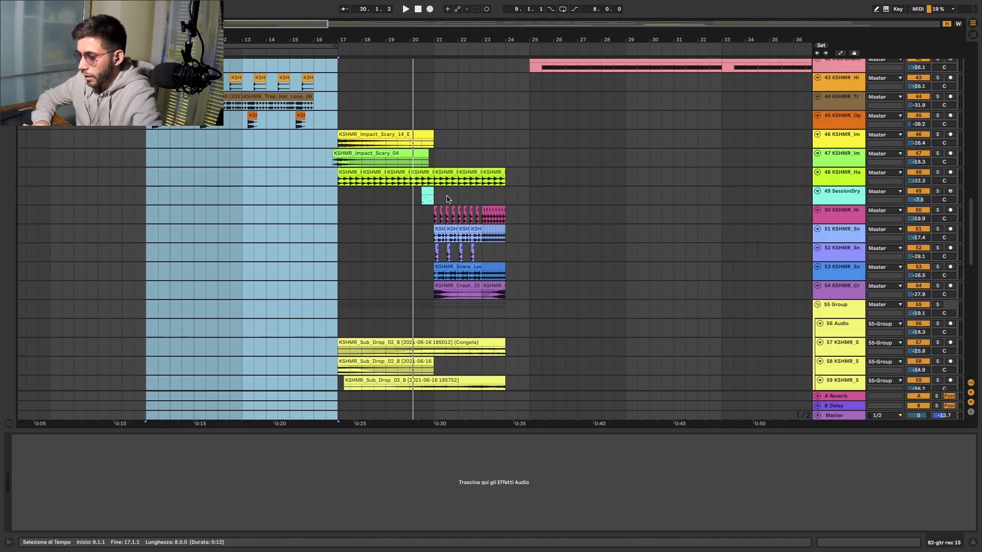
- Show the device chains of the punchy kick on track 40 and the hand clap loop on track 48
scroll(445, 200, up, 20)
scroll(445, 201, down, 20)
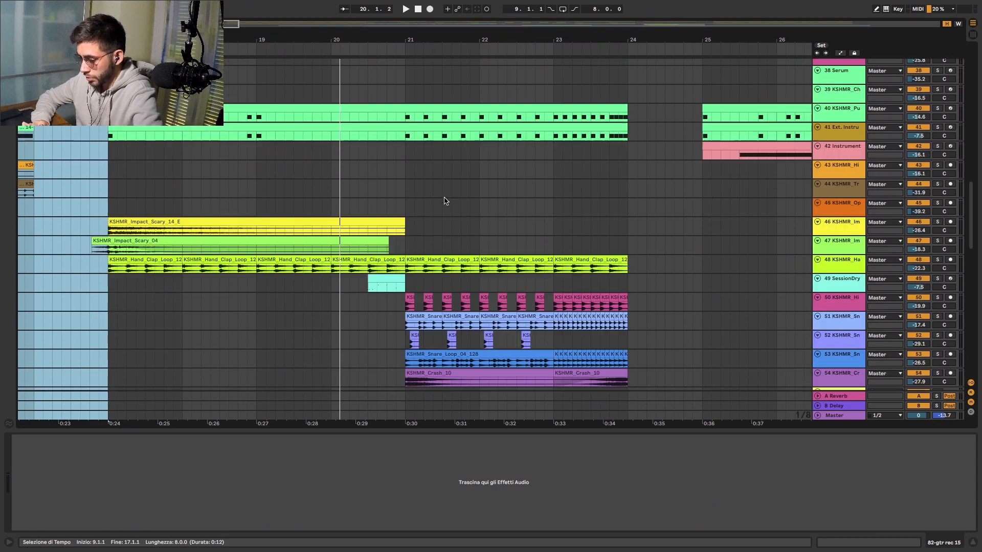
scroll(445, 200, up, 4)
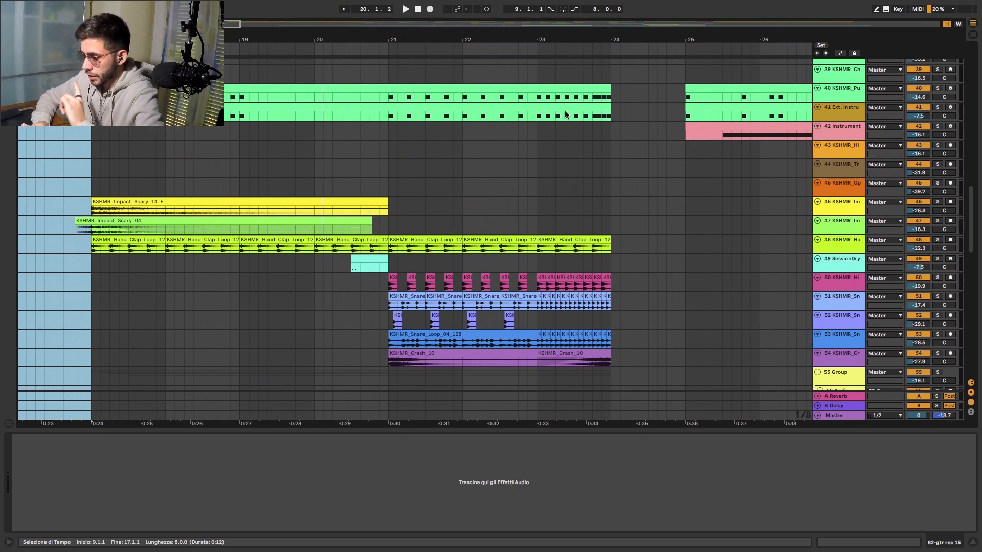
click(841, 92)
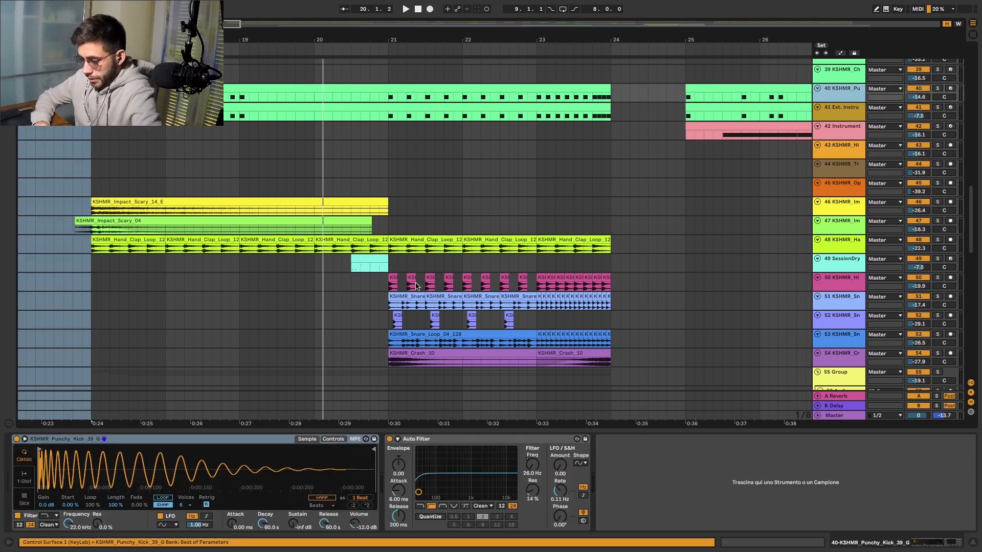
click(841, 247)
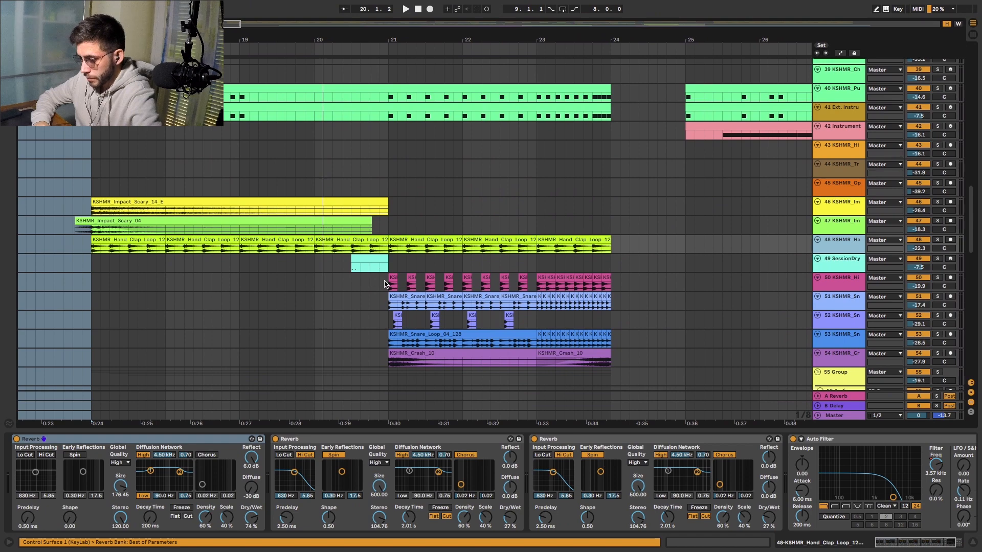
- Examine the snare, crash and sub drop layers of the build-up between bars 21 and 24 up close
scroll(384, 284, up, 5)
scroll(490, 356, right, 2)
scroll(490, 357, down, 1)
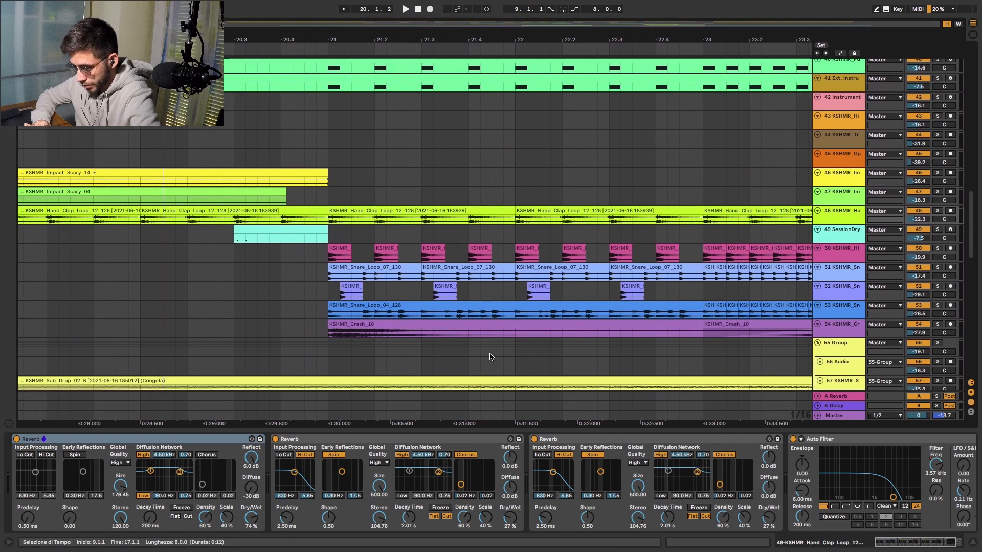
scroll(490, 357, down, 1)
scroll(513, 339, right, 2)
scroll(513, 339, down, 1)
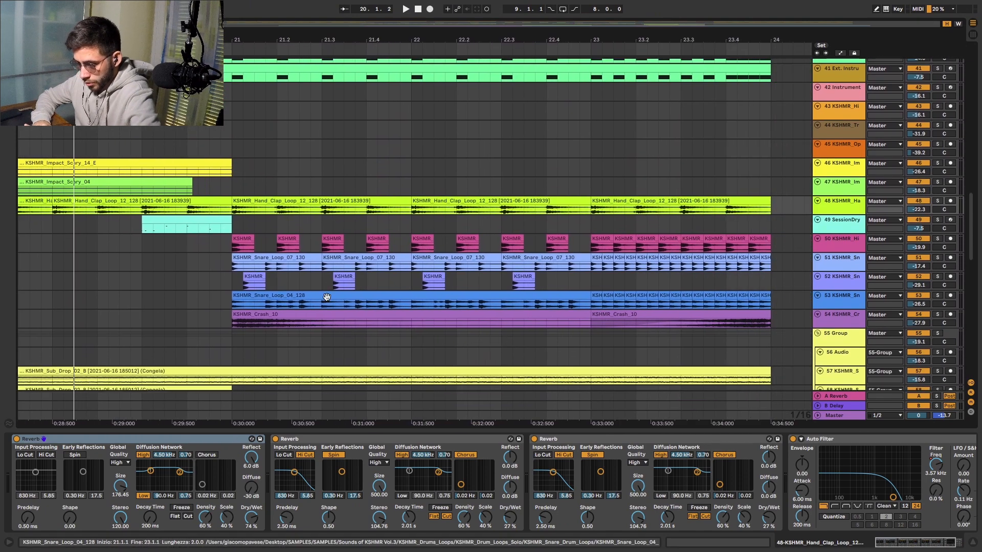
scroll(344, 323, down, 5)
scroll(343, 323, right, 1)
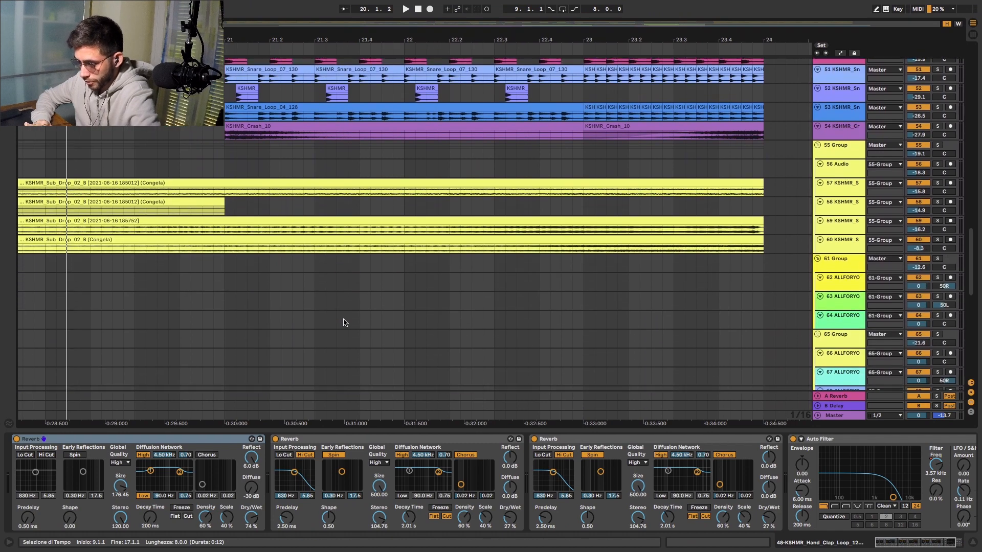
scroll(343, 322, up, 12)
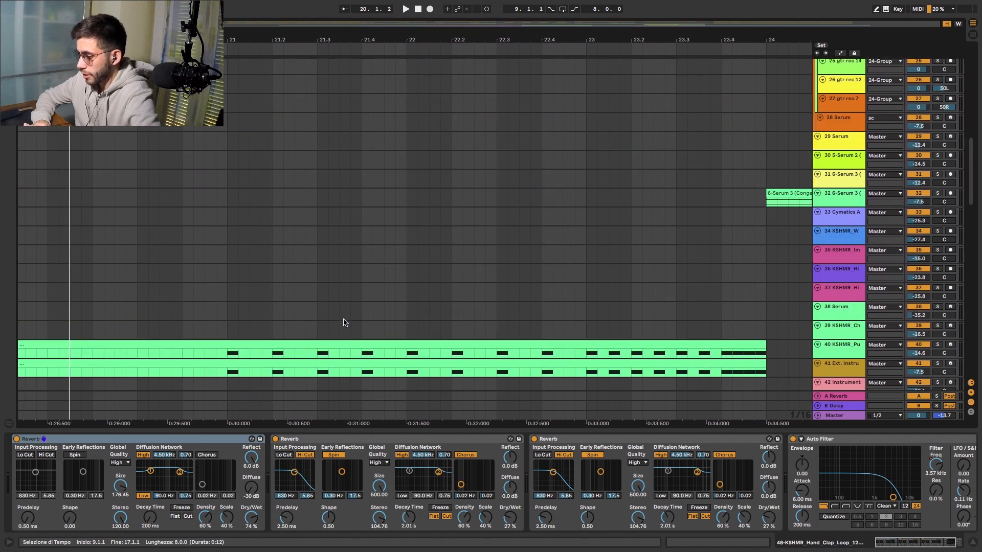
- Solo track 49 SessionDry, examine its drum kit, OTT and Utility chain, and hide the device view
scroll(386, 254, down, 4)
scroll(386, 254, up, 7)
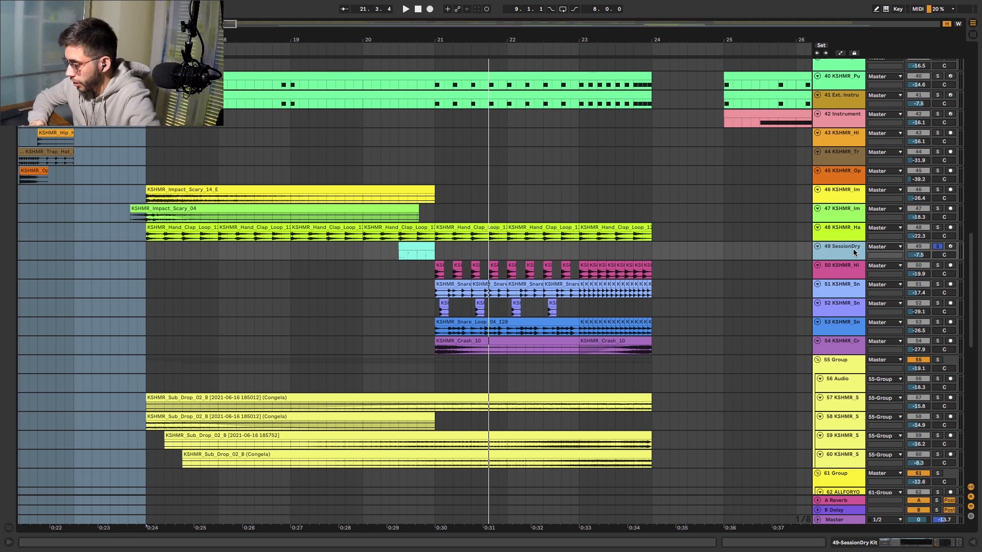
click(843, 246)
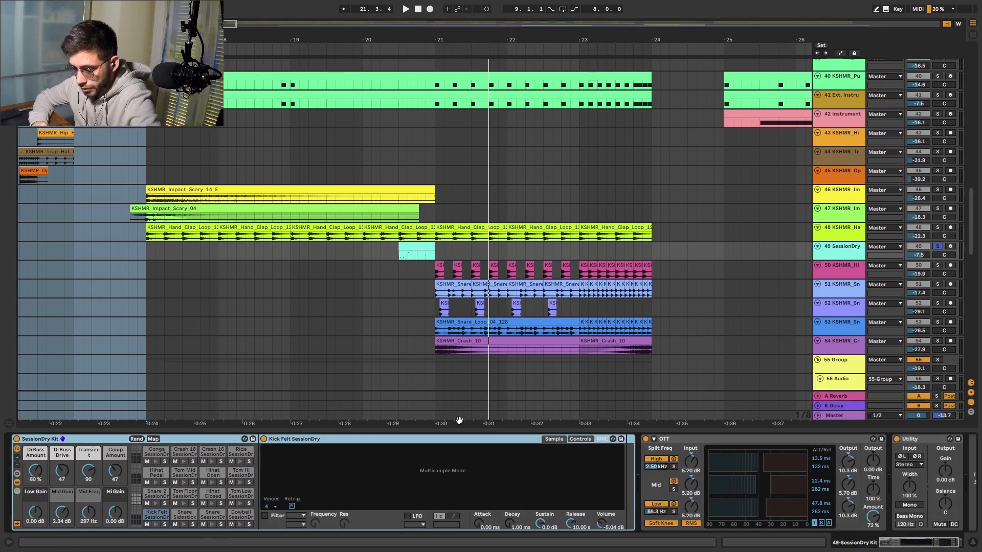
scroll(607, 519, right, 2)
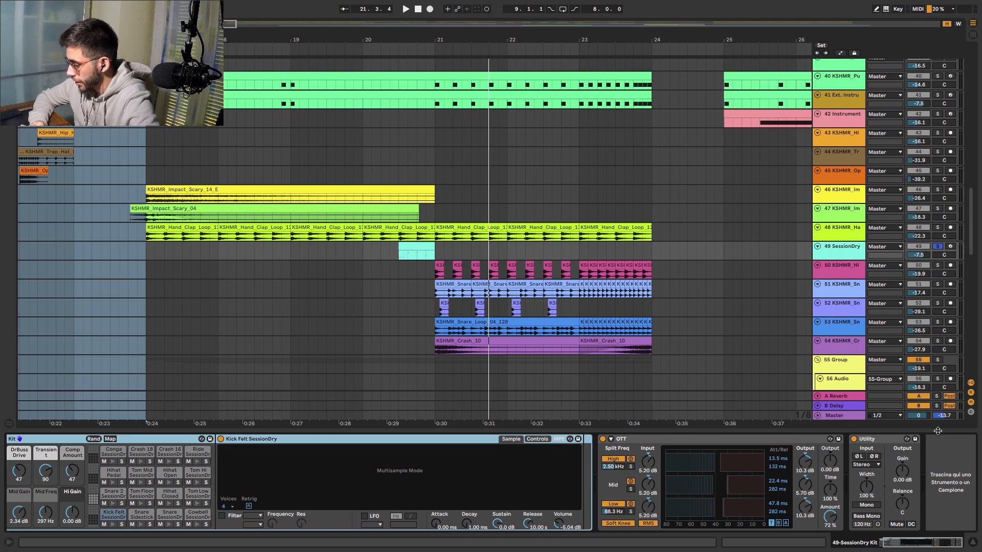
drag(938, 431, 939, 506)
- Solo the second vocal track, 2 all for you_a
scroll(786, 249, up, 20)
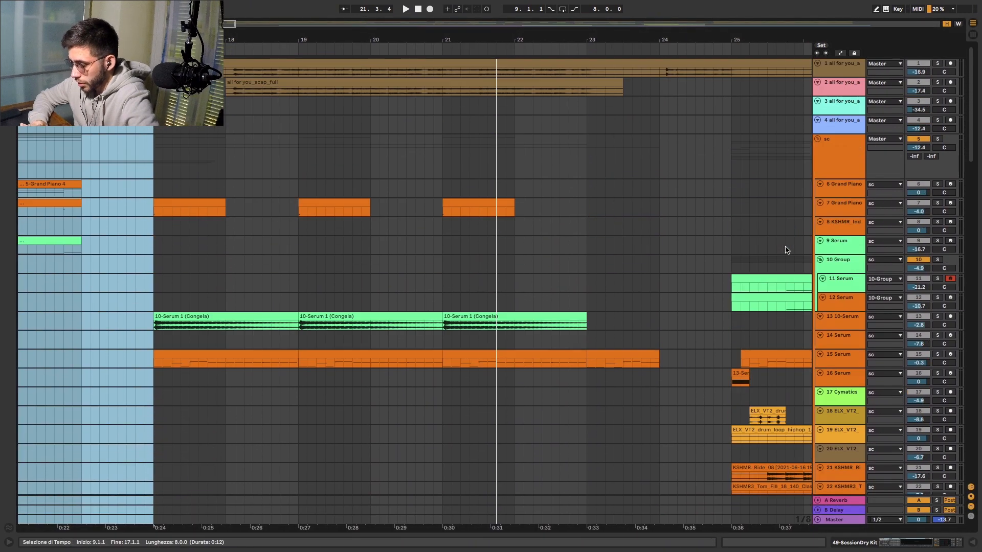
click(938, 83)
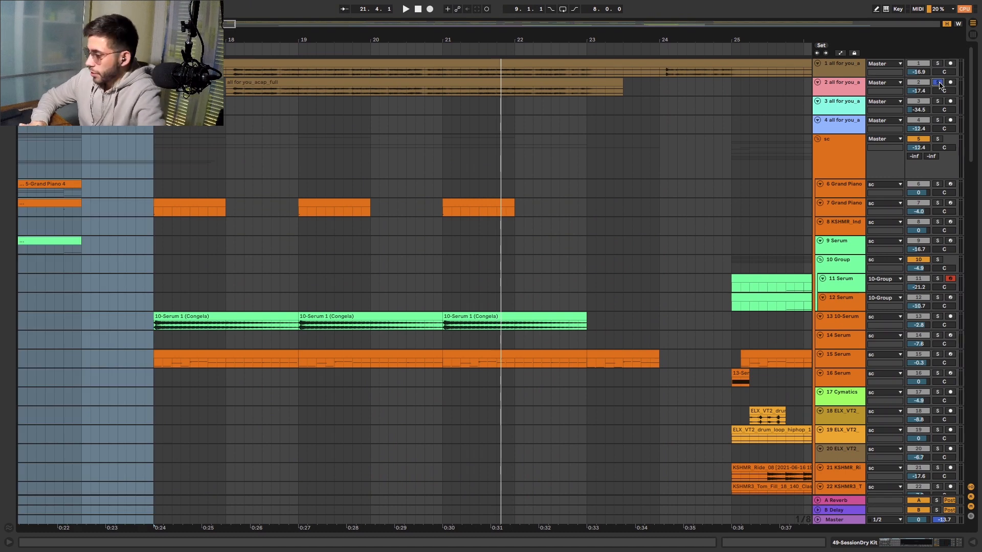
- Audition the soloed vocal track 2 from bar 18, bypassing its EQ Eight, Saturator and Delay one by one and re-enabling them
key(space)
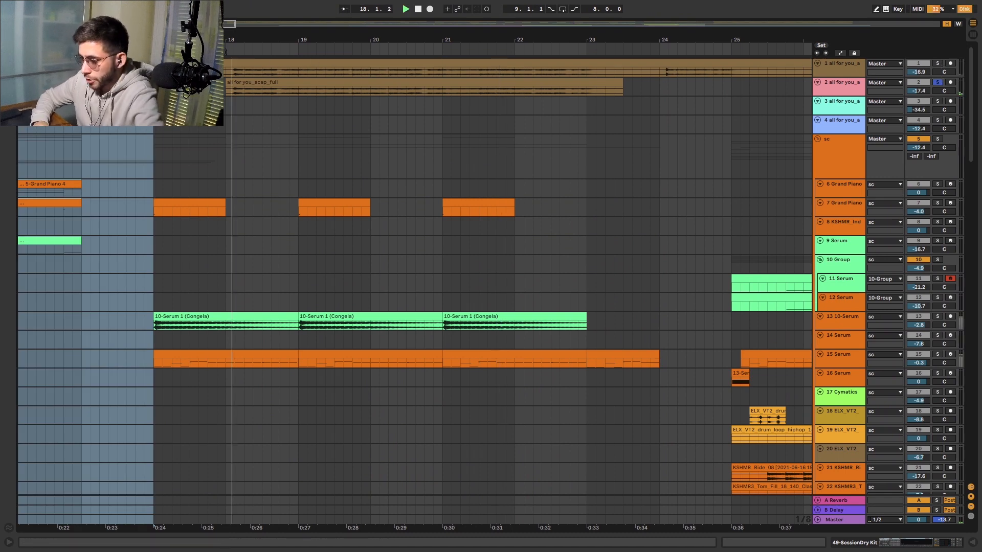
double_click(833, 91)
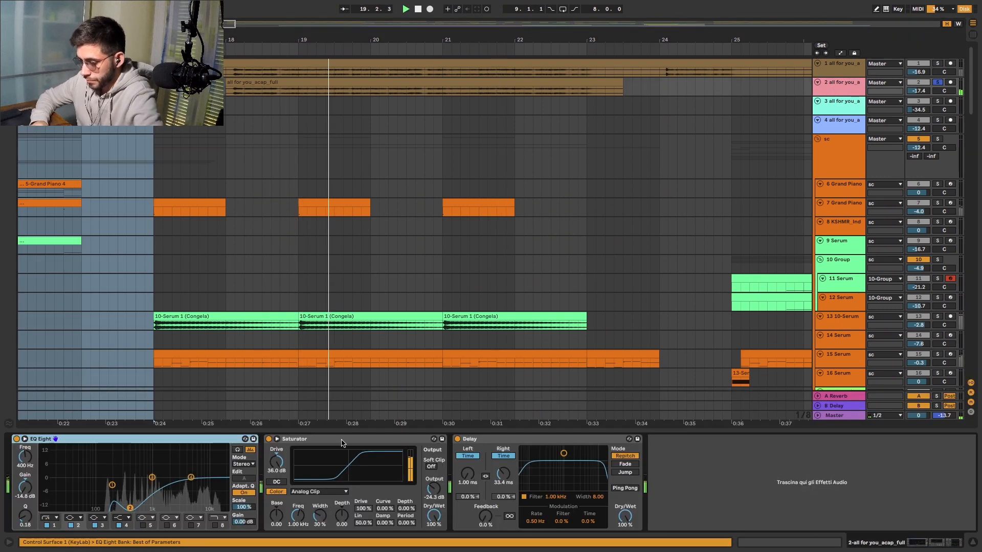
click(16, 439)
click(269, 438)
click(457, 439)
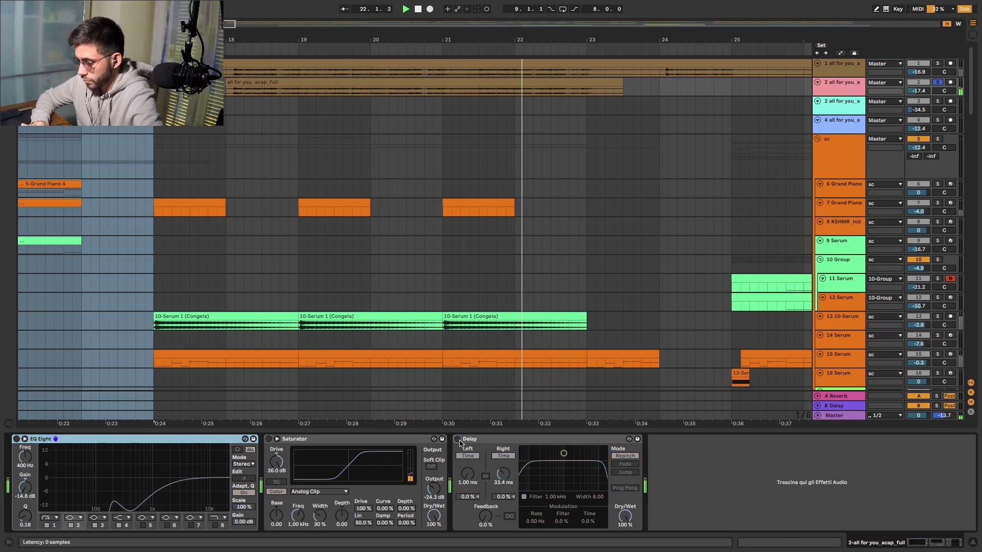
click(458, 439)
click(269, 439)
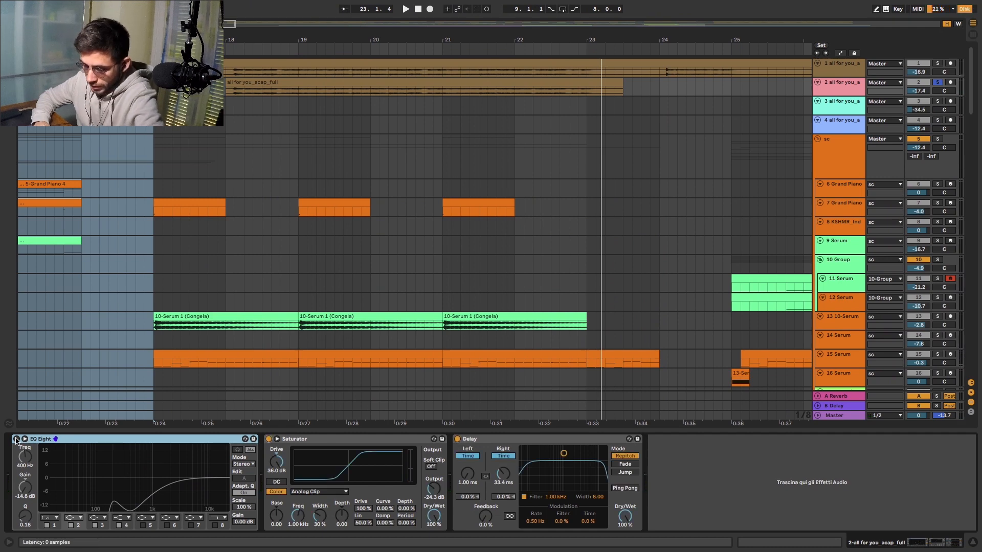
- Examine the all for you_acap_full clip, unsolo its track and play the full mix from bar 18
click(345, 81)
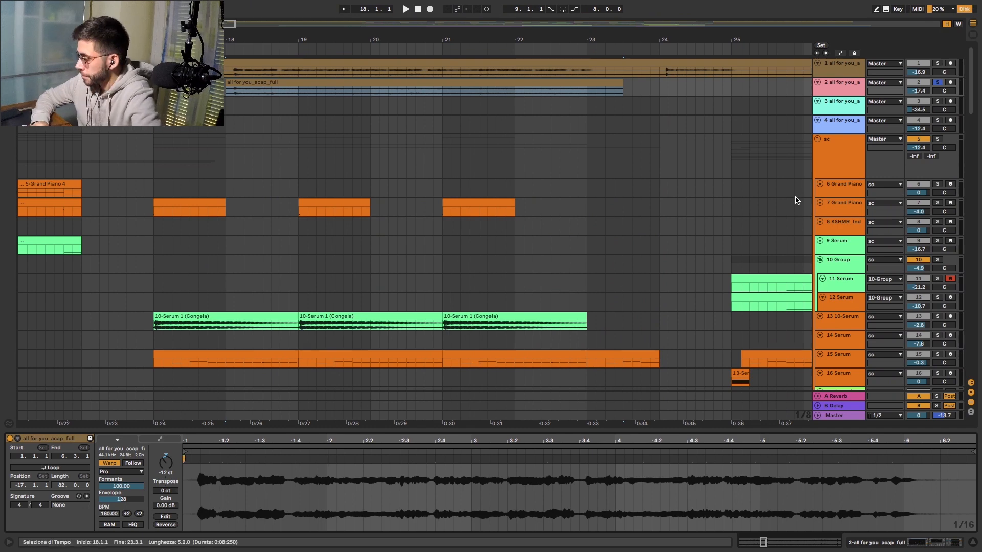
click(937, 84)
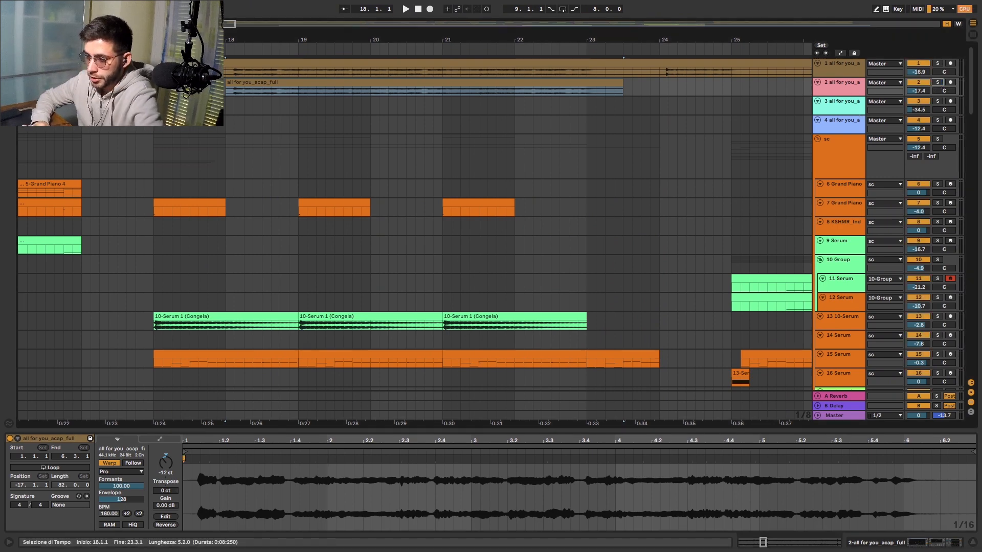
key(space)
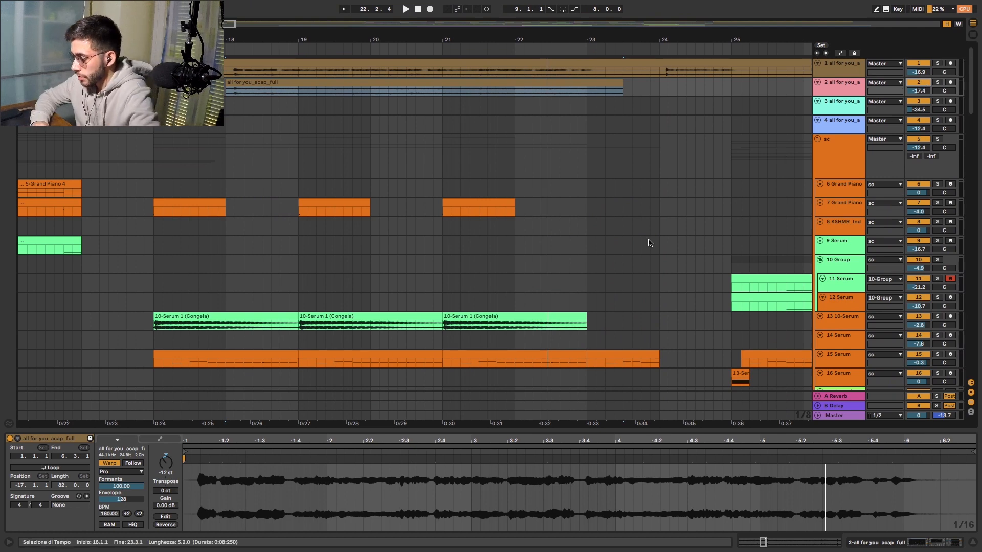
- Audition the soloed lead group 10 in the drop, soloing 11 Serum and 12 Serum in turn
scroll(609, 268, down, 3)
scroll(605, 166, down, 2)
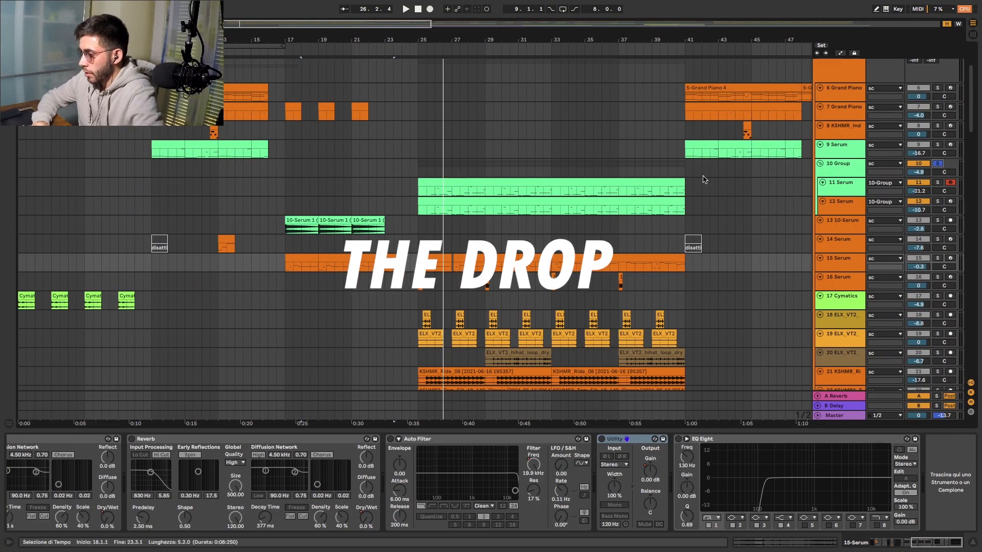
key(space)
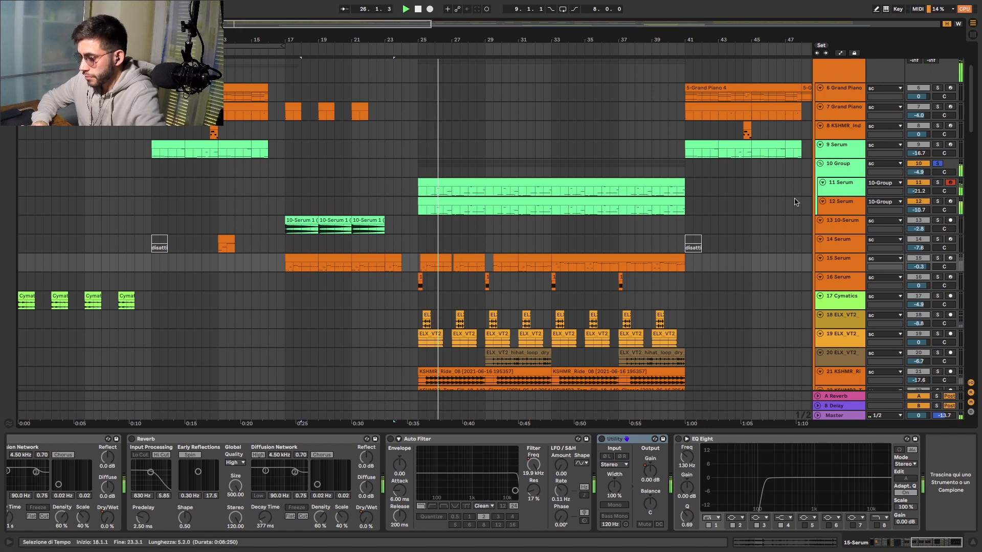
click(938, 183)
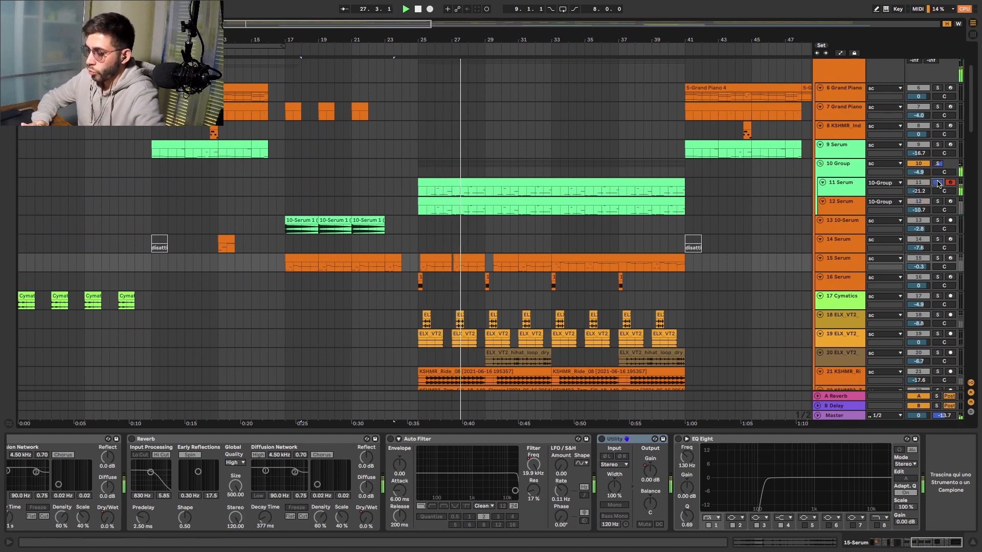
click(939, 201)
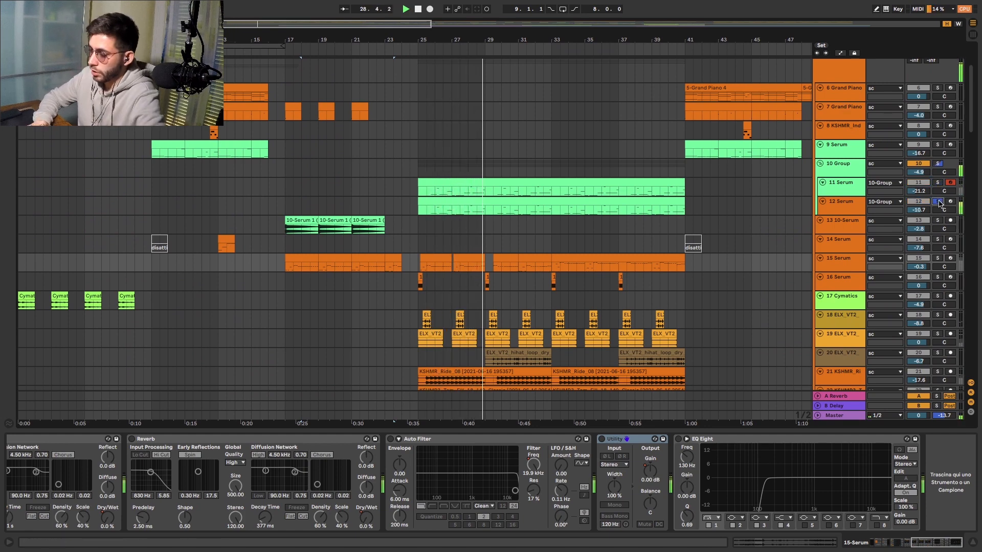
- Examine the device chain of 11 Serum and its synth's oscillator and FX pages, and close the synth window
click(836, 164)
click(840, 191)
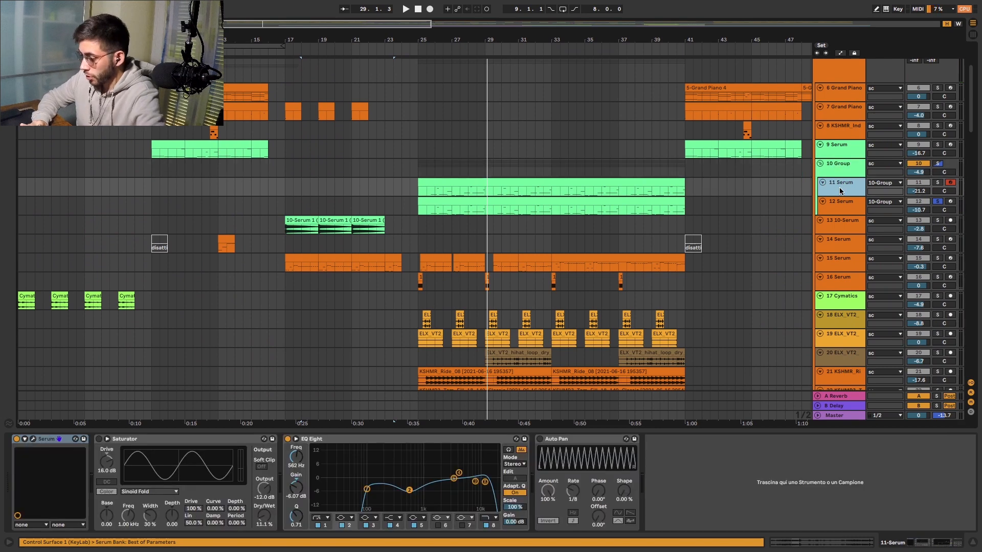
click(32, 439)
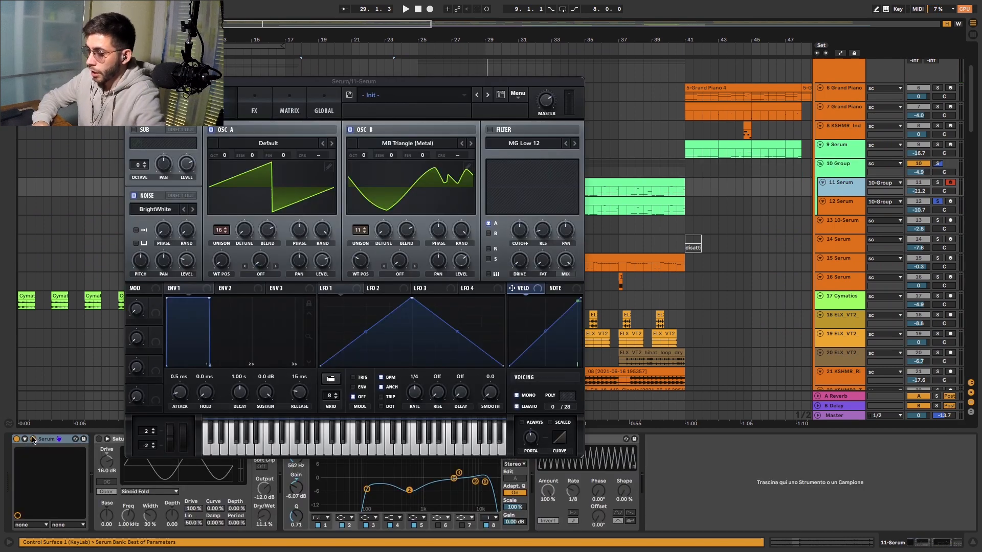
click(255, 102)
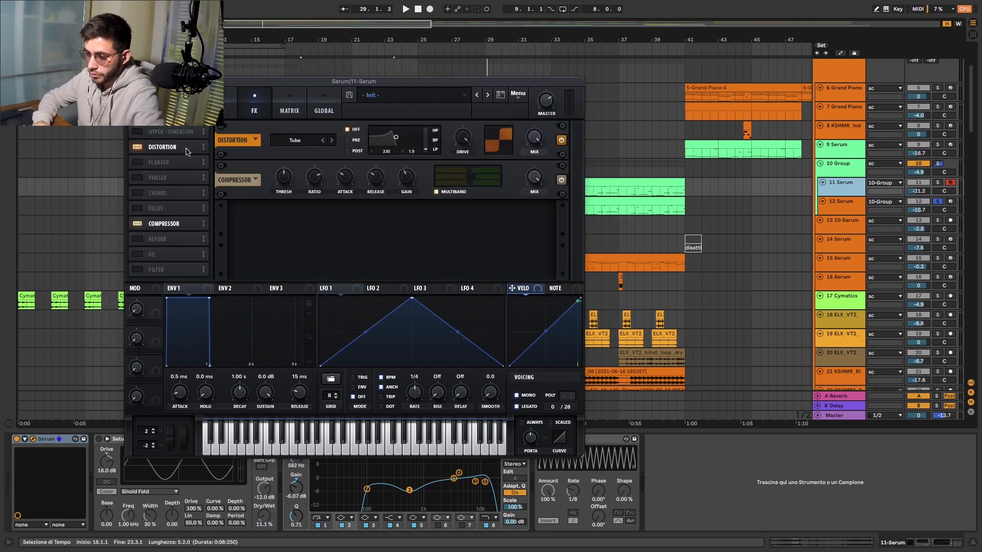
click(131, 81)
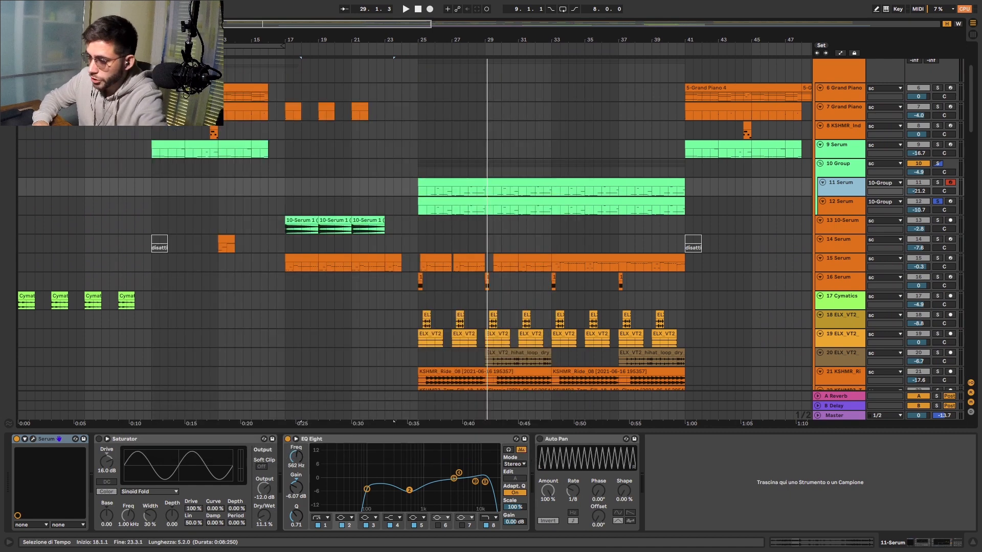
- Examine the effect chain of 15 Serum and its synth's oscillator, FX and Matrix pages, and close the synth window
click(832, 259)
scroll(466, 459, left, 10)
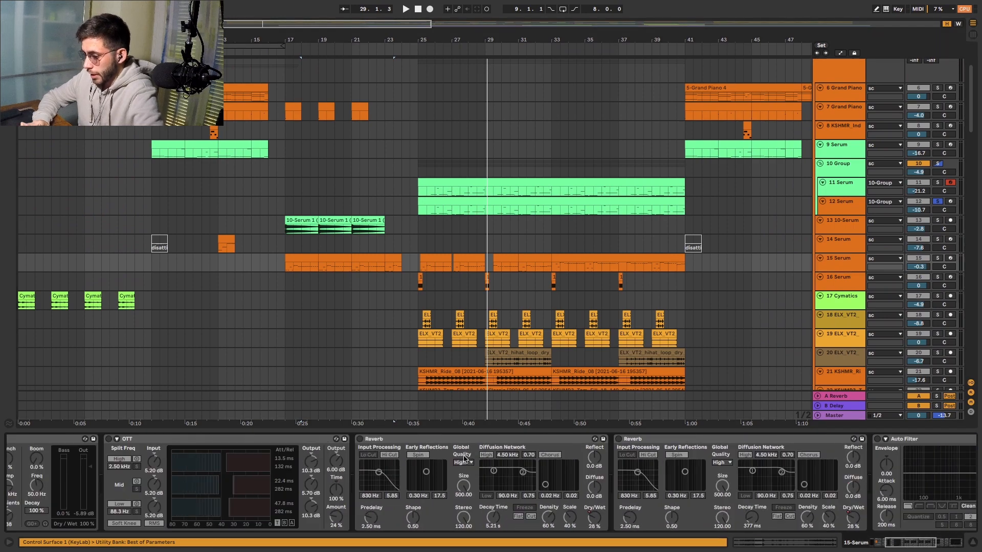
click(34, 442)
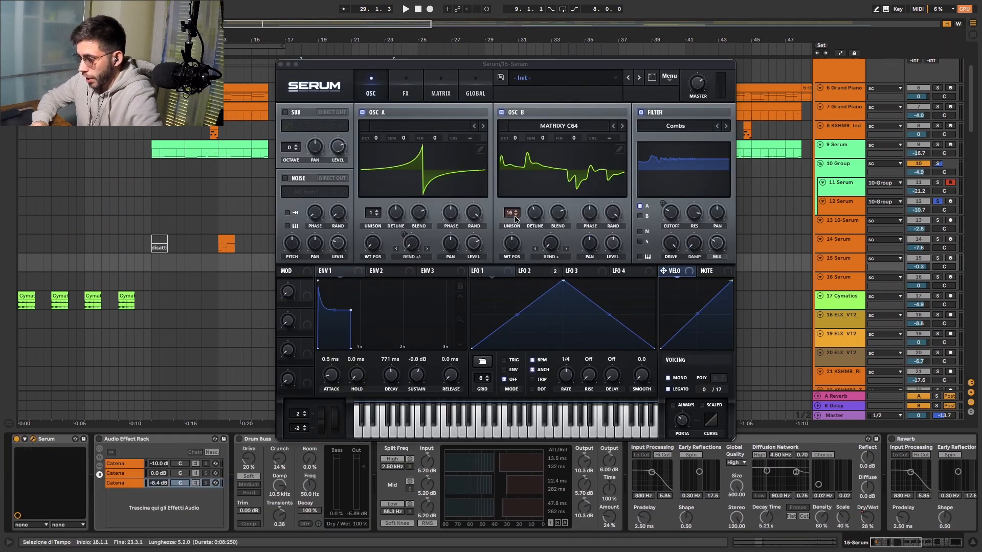
click(409, 94)
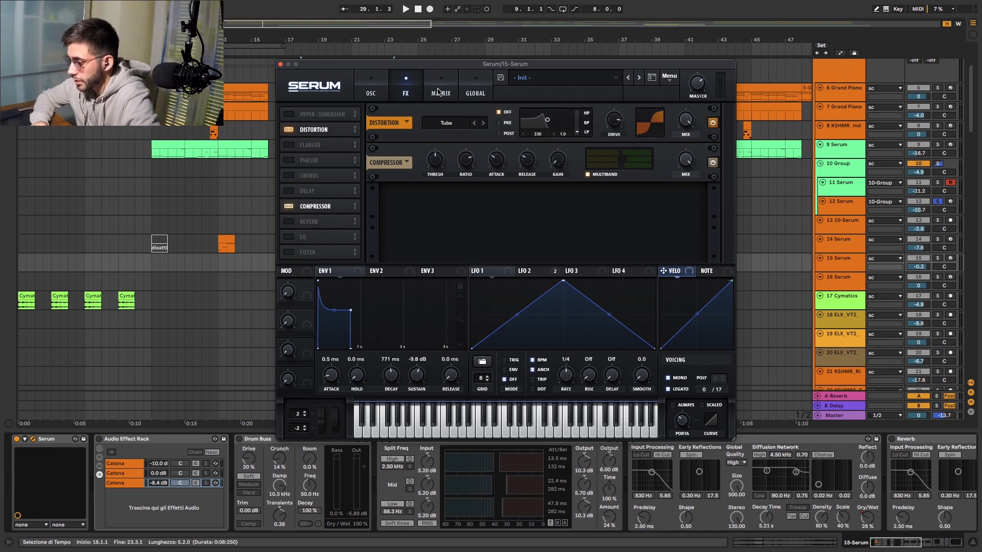
click(438, 92)
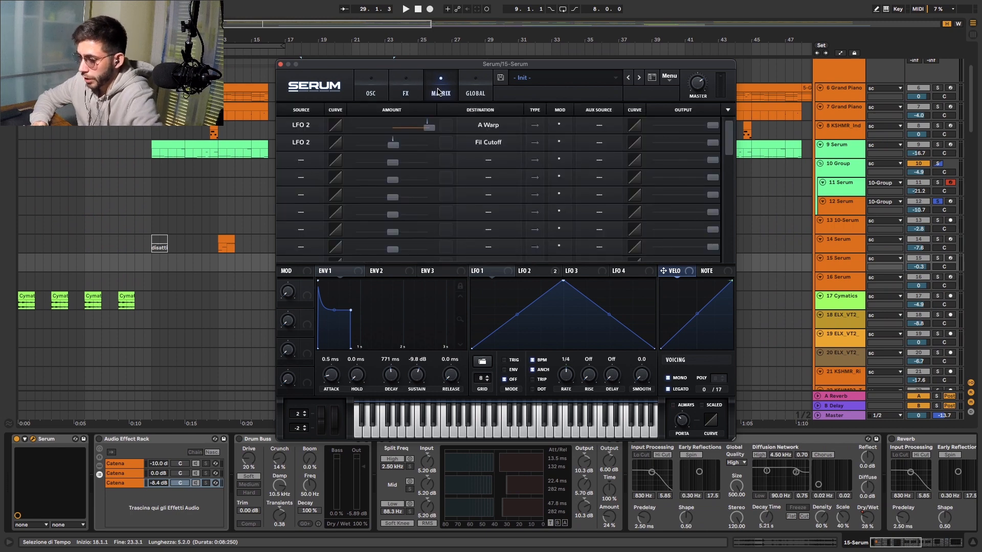
click(281, 64)
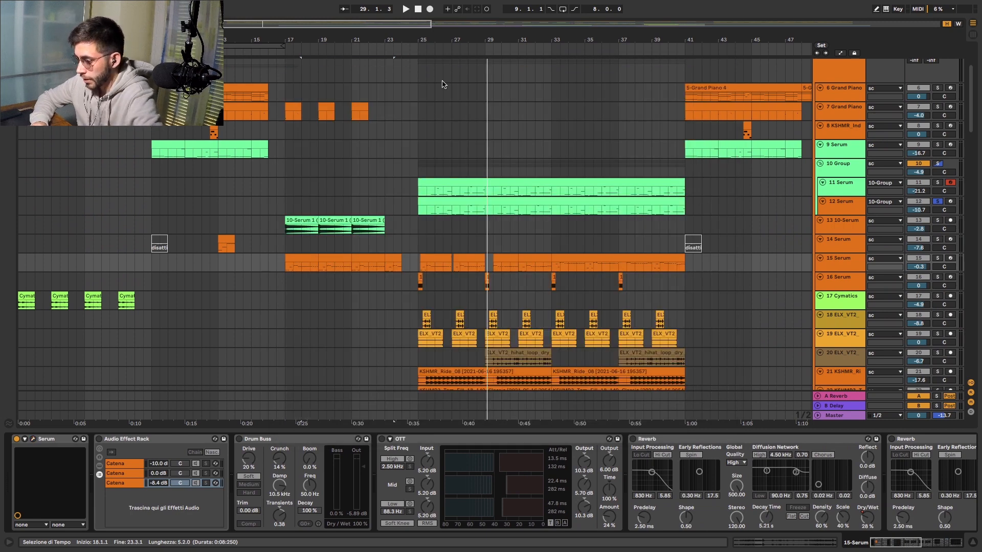
- Solo 15 Serum while playing the drop from bar 25, and enable its Audio Effect Rack, Drum Buss, OTT and first Reverb in turn
click(415, 50)
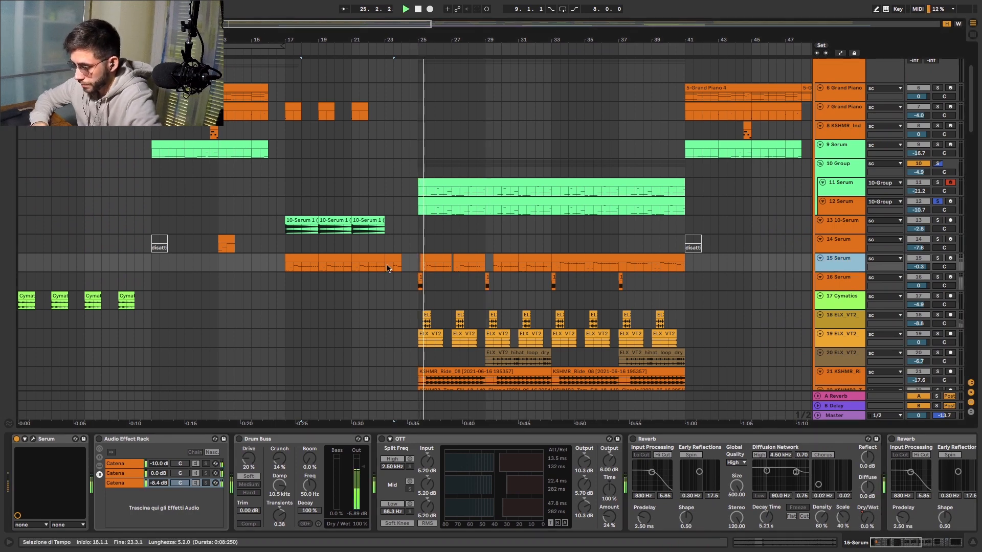
click(938, 259)
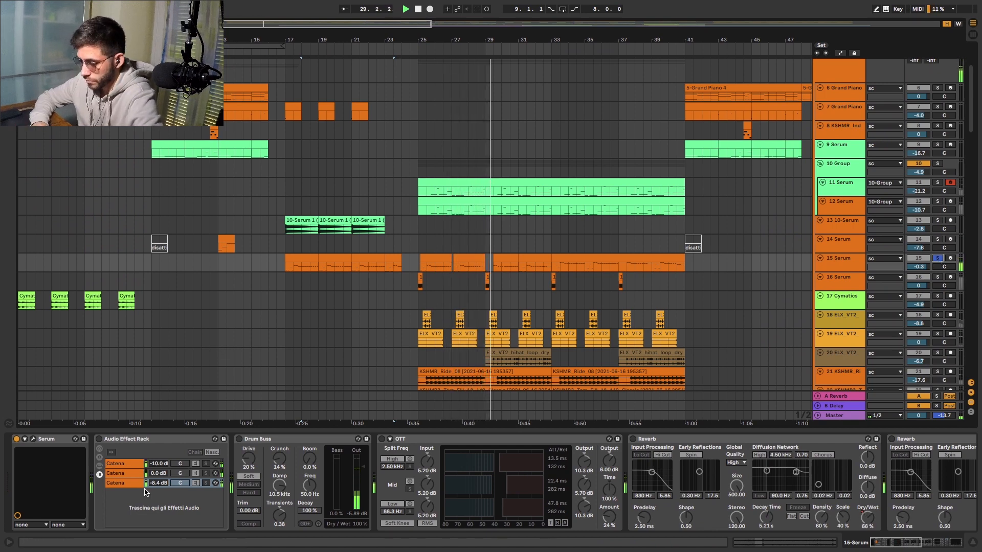
click(99, 440)
click(239, 439)
click(382, 439)
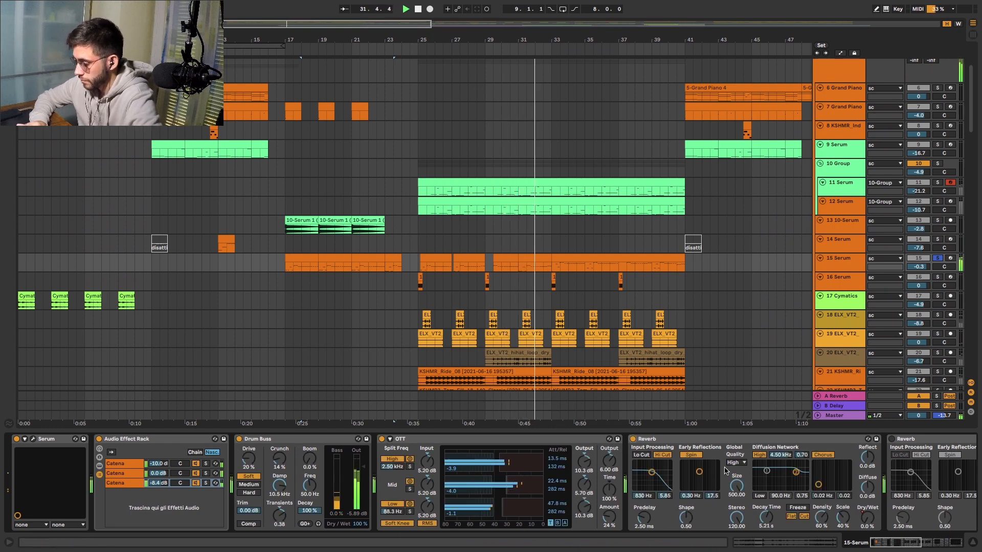
click(632, 439)
- Enable the second Reverb, Auto Filter, Utility and EQ Eight on 15 Serum during playback
scroll(350, 471, right, 10)
click(317, 439)
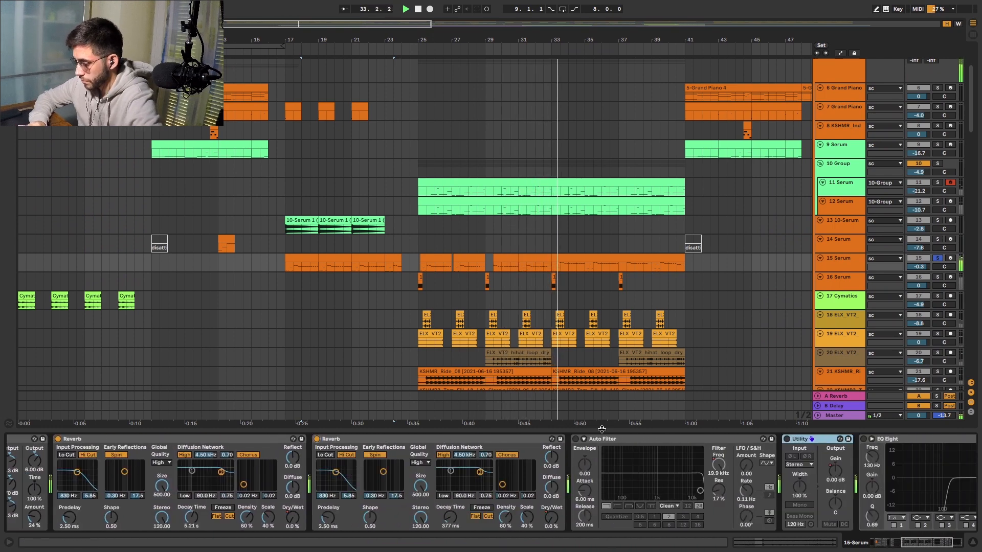
click(576, 439)
scroll(730, 481, right, 1)
click(779, 439)
scroll(757, 461, right, 3)
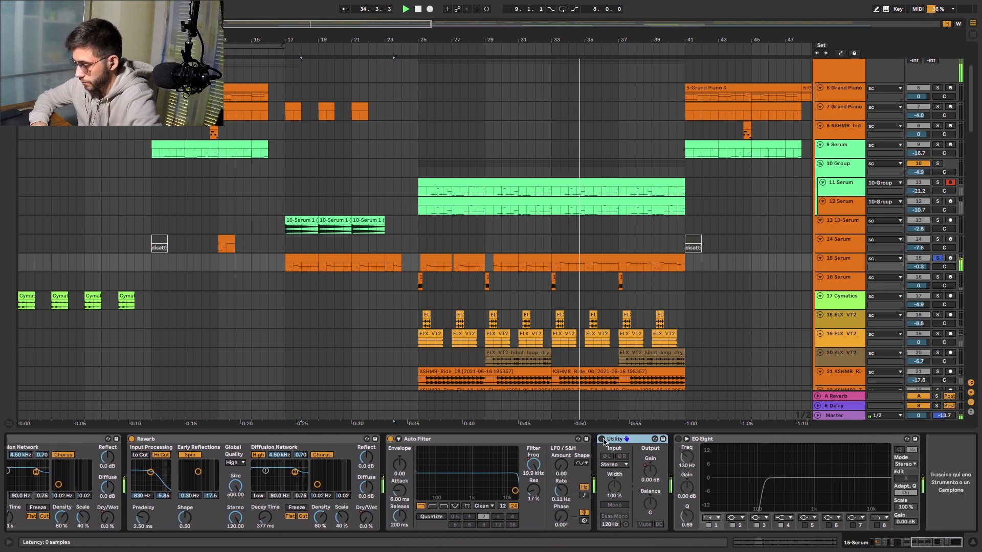
click(678, 439)
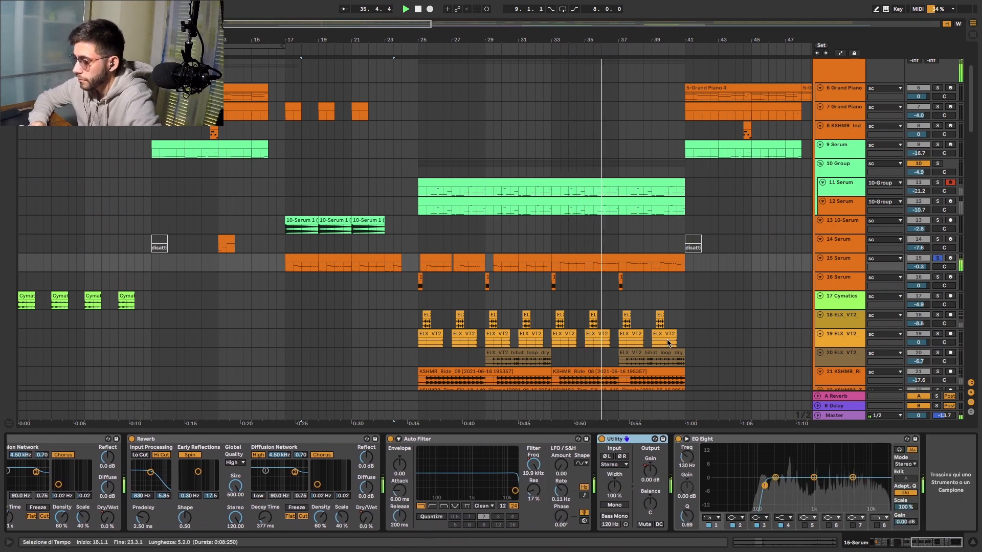
- Solo 16 Serum, audition it from the start of the drop and show its Serum and OTT chain
scroll(667, 343, down, 5)
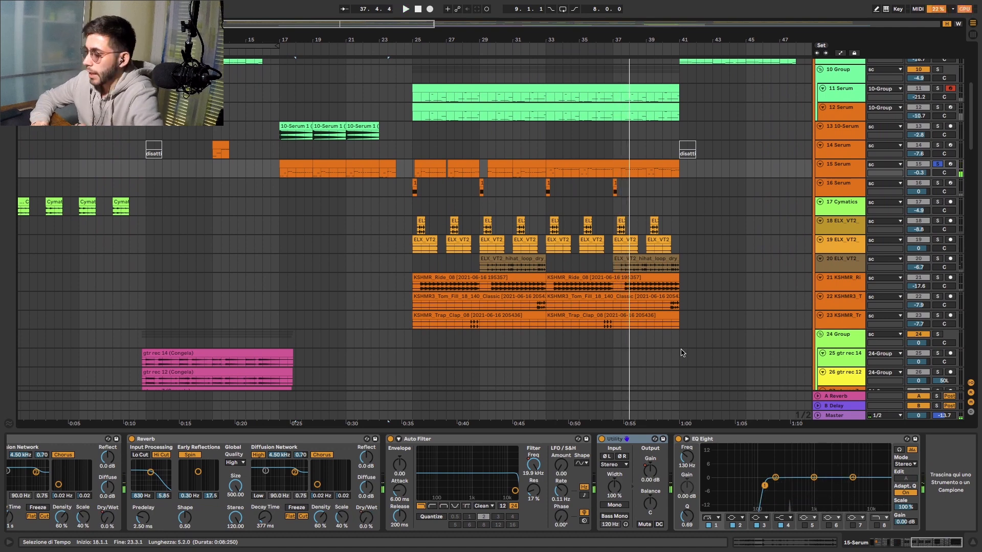
click(938, 184)
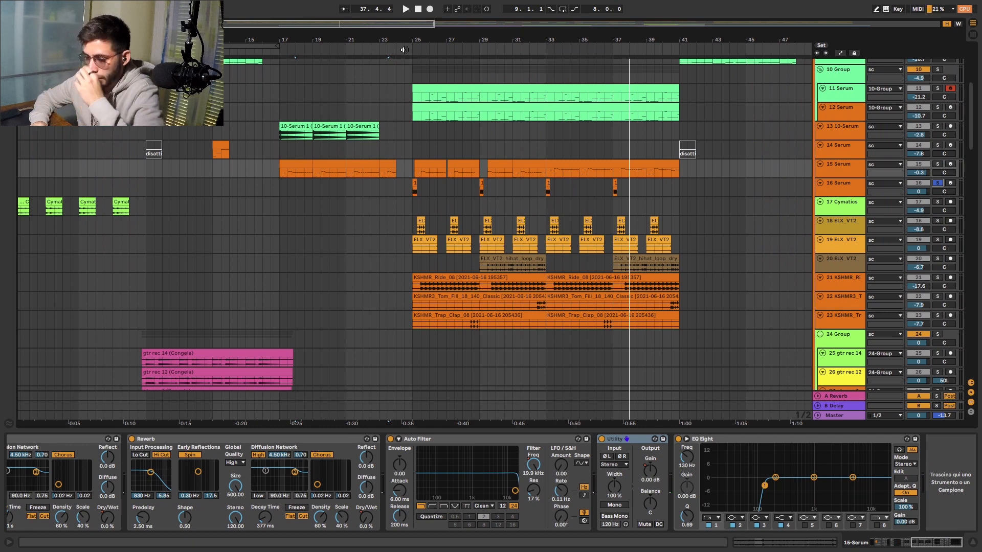
key(space)
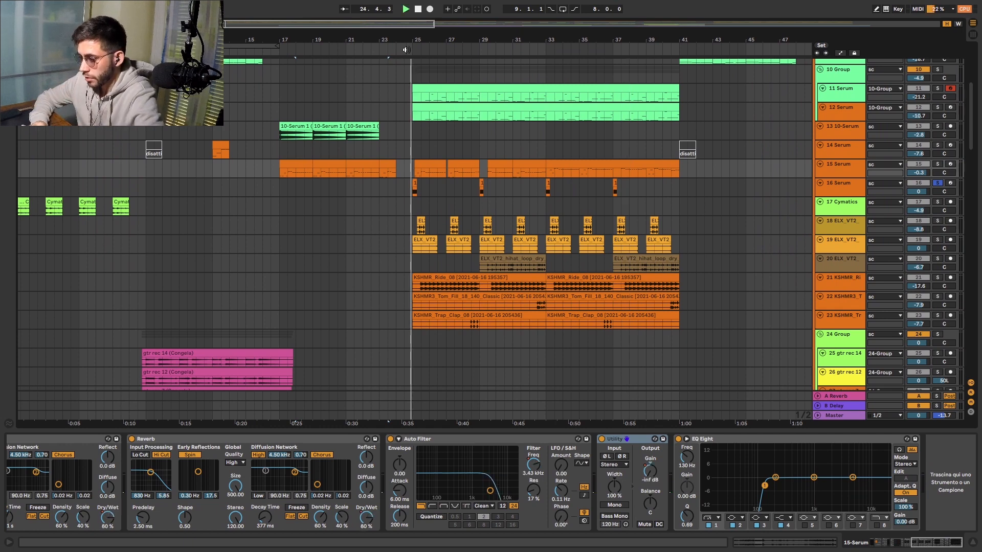
click(844, 190)
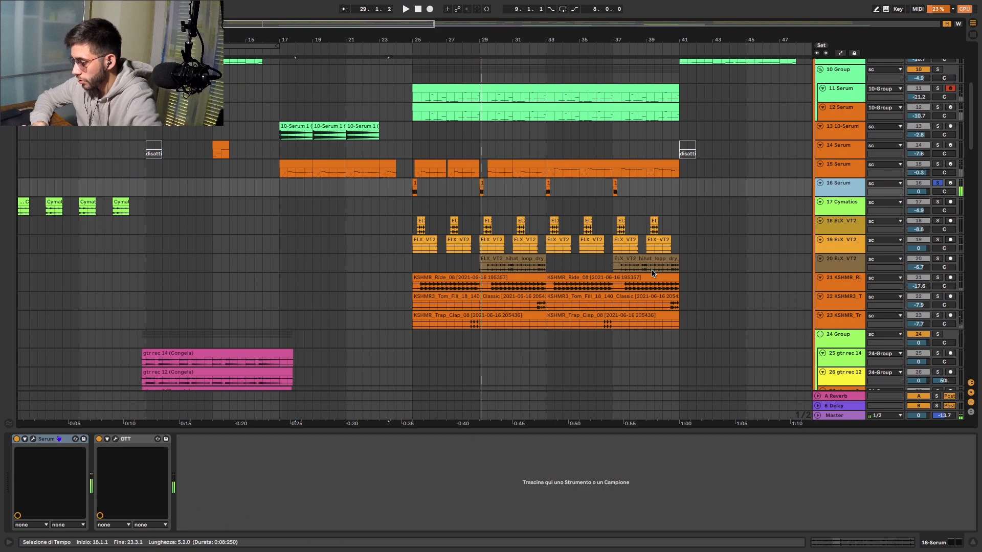
- Examine the drop's drum layers and show the devices of the track 40 punchy kick, 41 Ext. Instrument and 42 Instrument Rack
scroll(541, 290, up, 3)
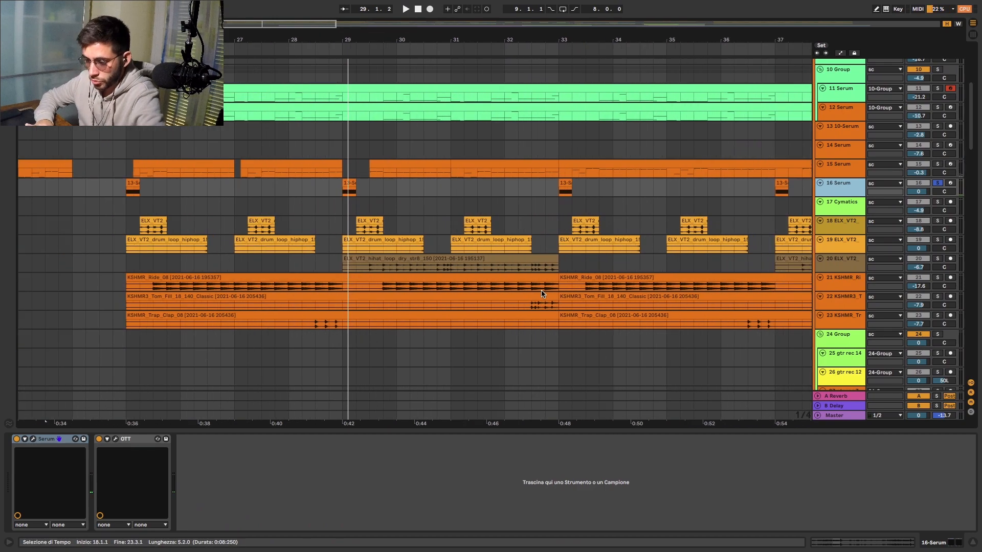
scroll(606, 270, down, 10)
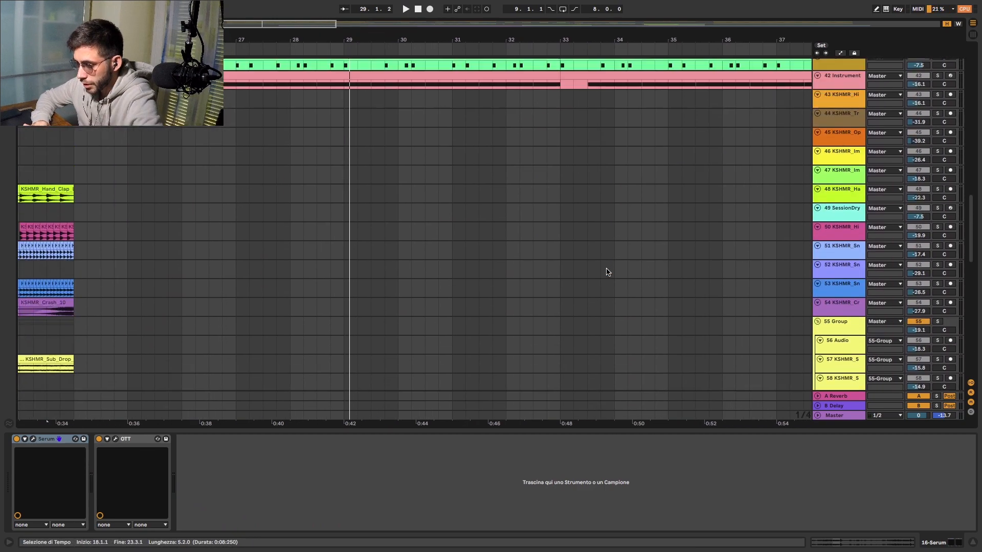
scroll(607, 272, up, 3)
click(832, 184)
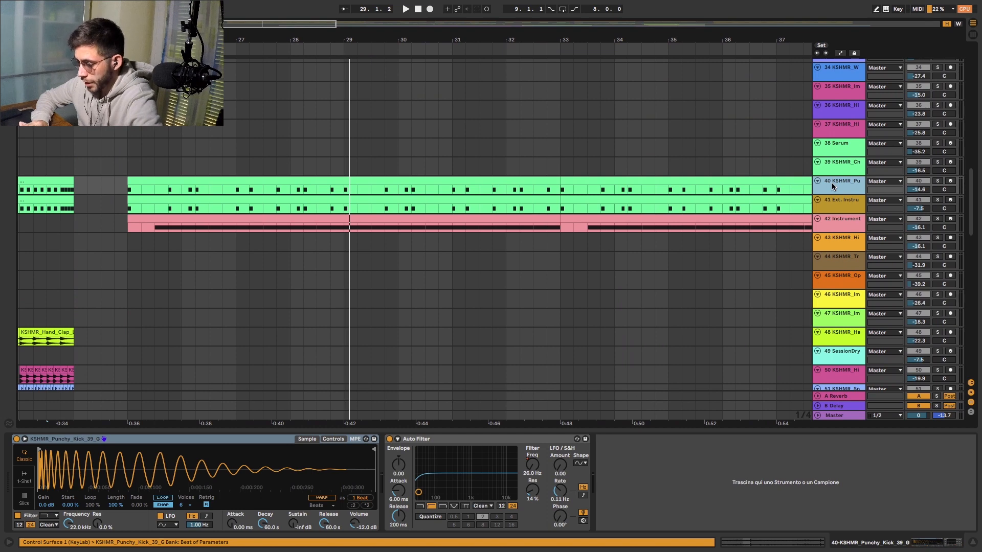
click(842, 203)
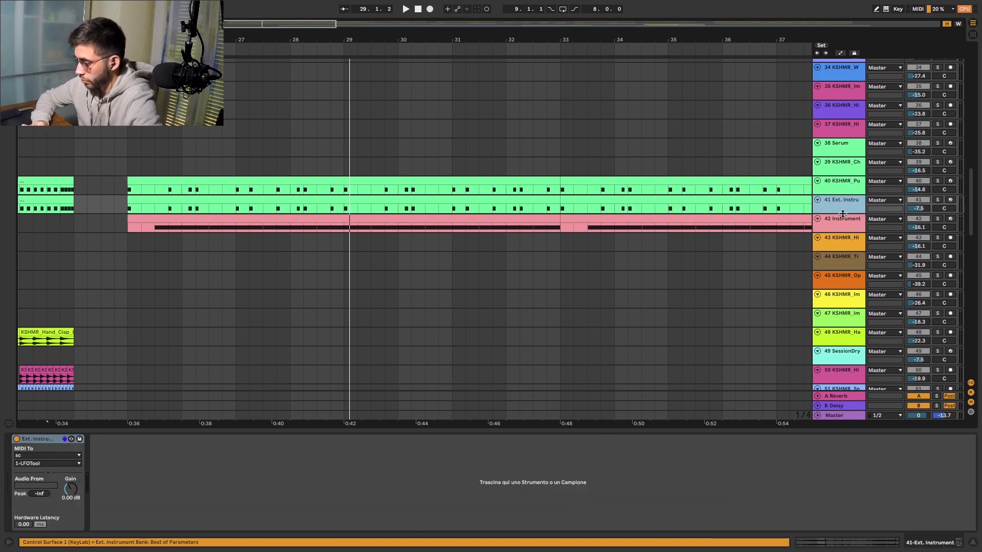
click(840, 219)
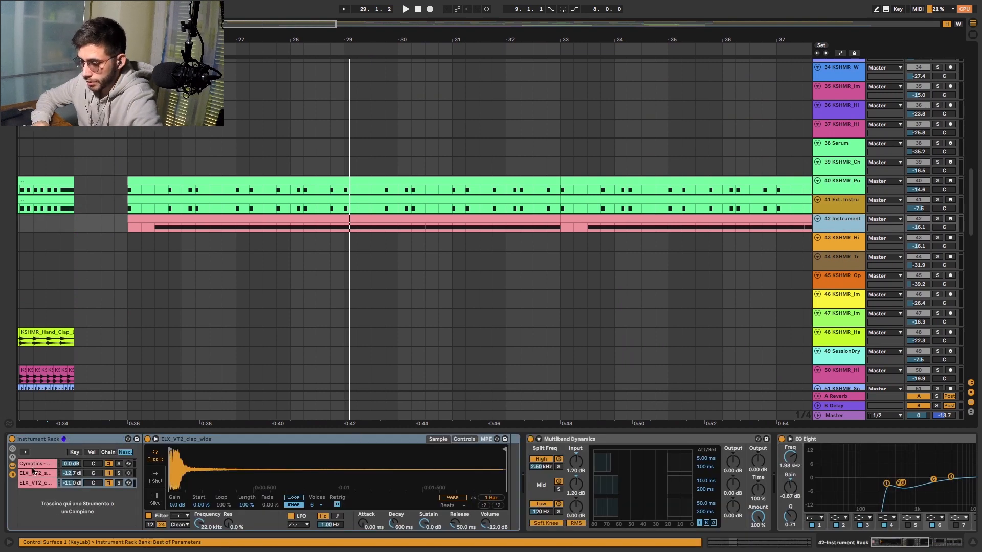
- Examine the 42 Instrument Rack chain through Multiband Dynamics, EQ Eight, Saturator and Reverb
scroll(371, 474, right, 10)
scroll(409, 465, left, 10)
scroll(450, 458, right, 5)
scroll(450, 458, right, 5)
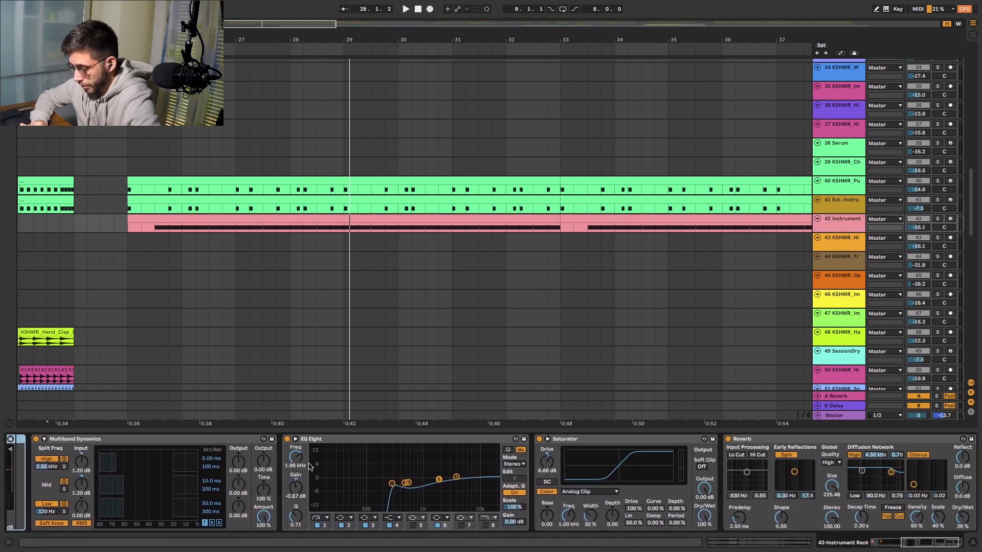
scroll(563, 458, right, 1)
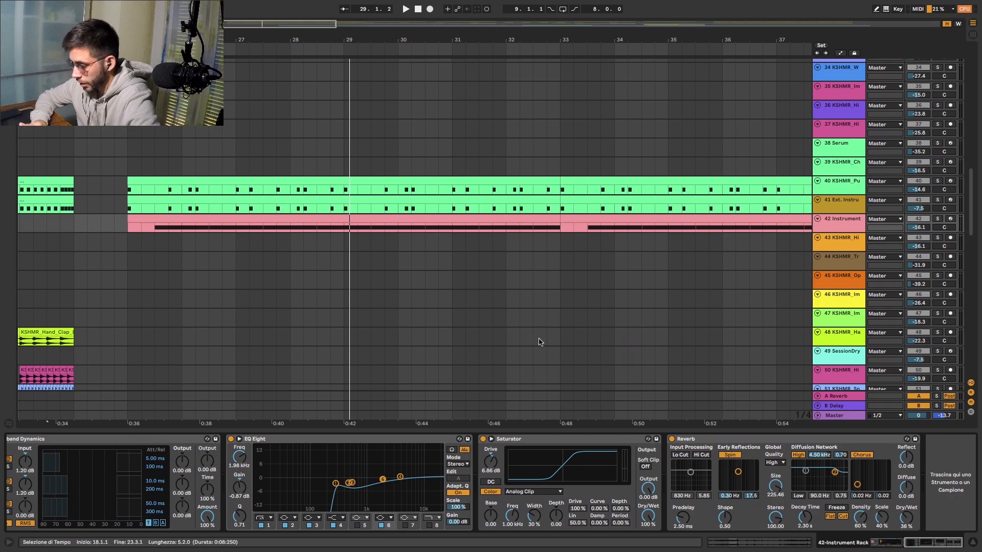
- Examine the drop's drum loop, hi-hat, ride, tom fill and clap tracks between bars 25 and 41
scroll(528, 338, down, 10)
scroll(529, 337, up, 18)
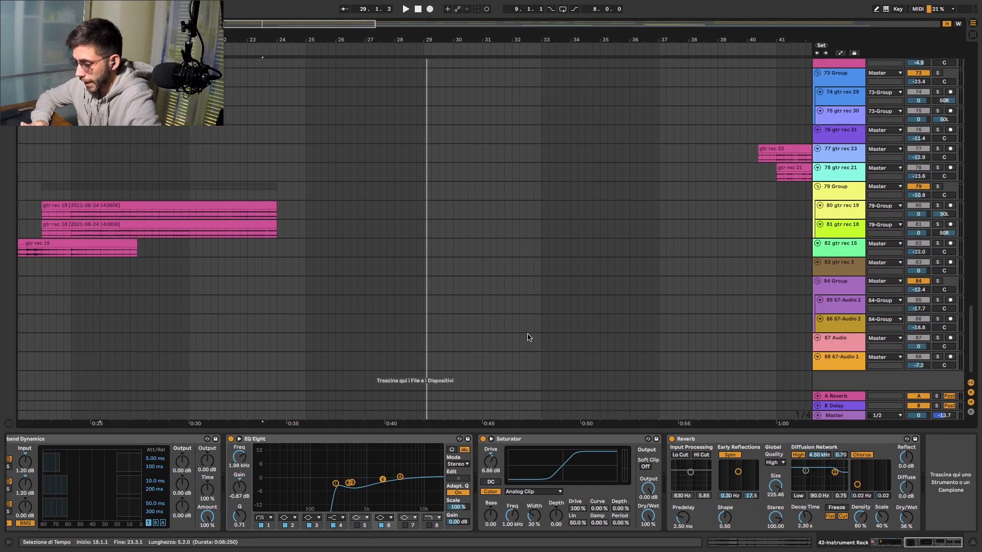
scroll(527, 334, down, 3)
scroll(548, 297, up, 5)
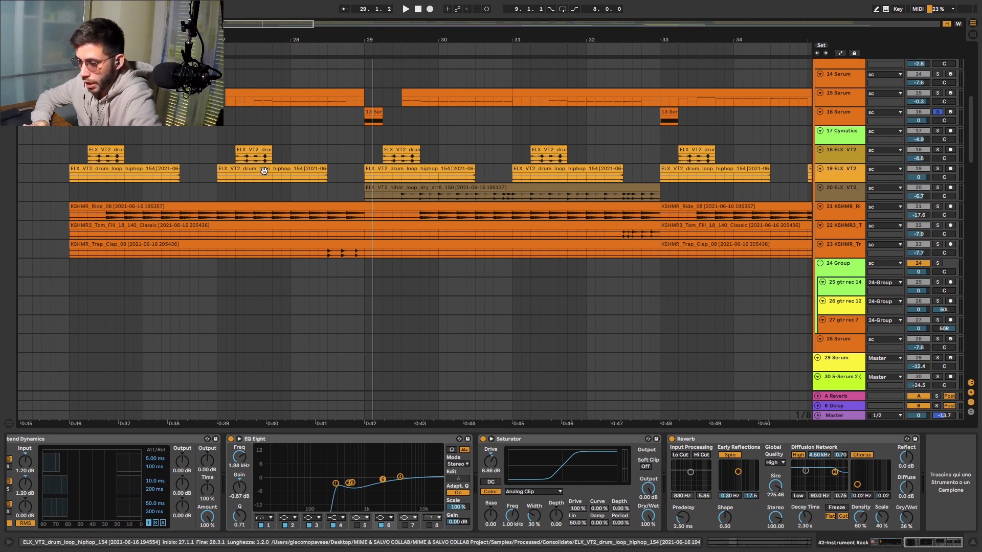
scroll(362, 180, up, 2)
scroll(361, 180, right, 3)
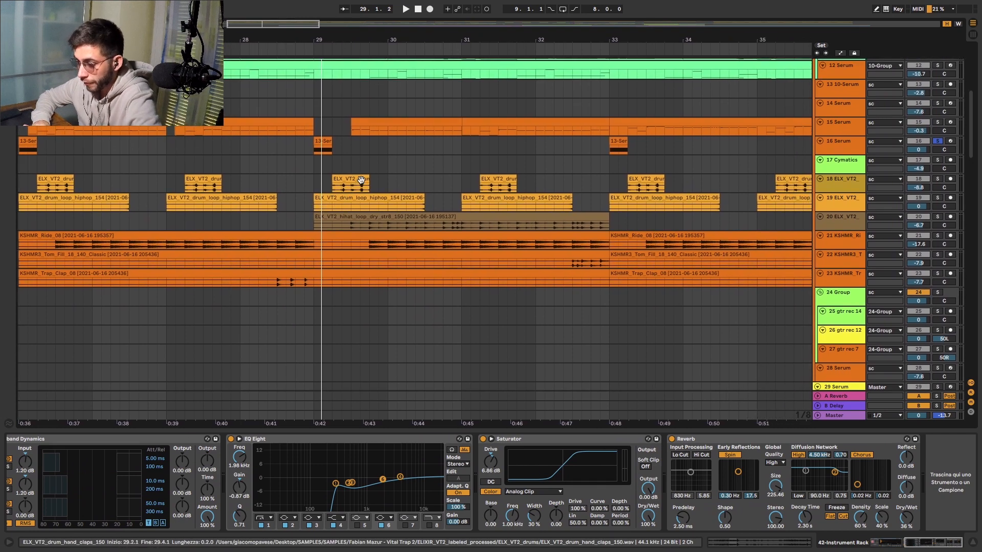
scroll(361, 180, down, 2)
scroll(361, 180, down, 3)
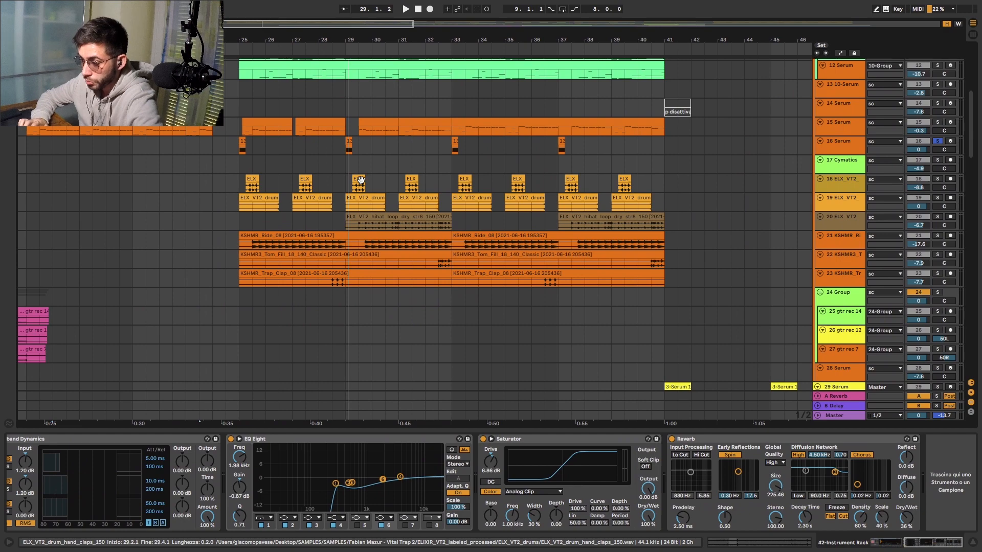
- Show the devices of the build-up vocal 65 Group and its stem 68, and inspect the group's effect chain through Reverb
scroll(532, 253, down, 15)
scroll(532, 253, right, 2)
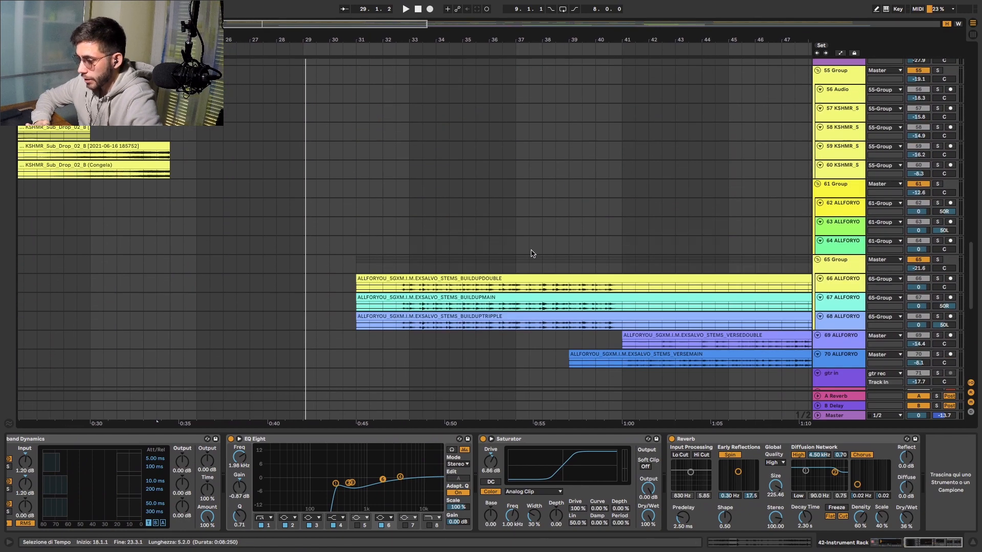
click(839, 265)
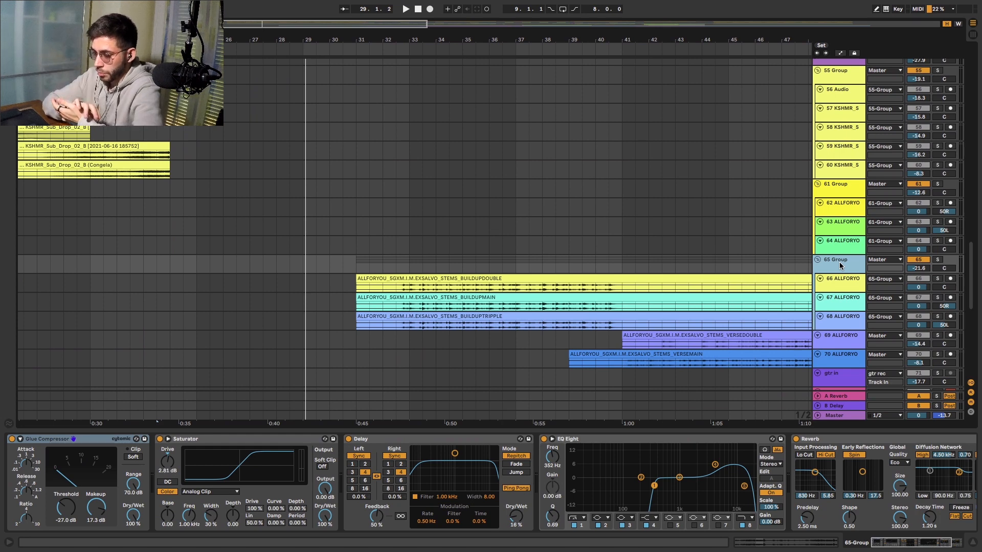
click(839, 302)
click(841, 318)
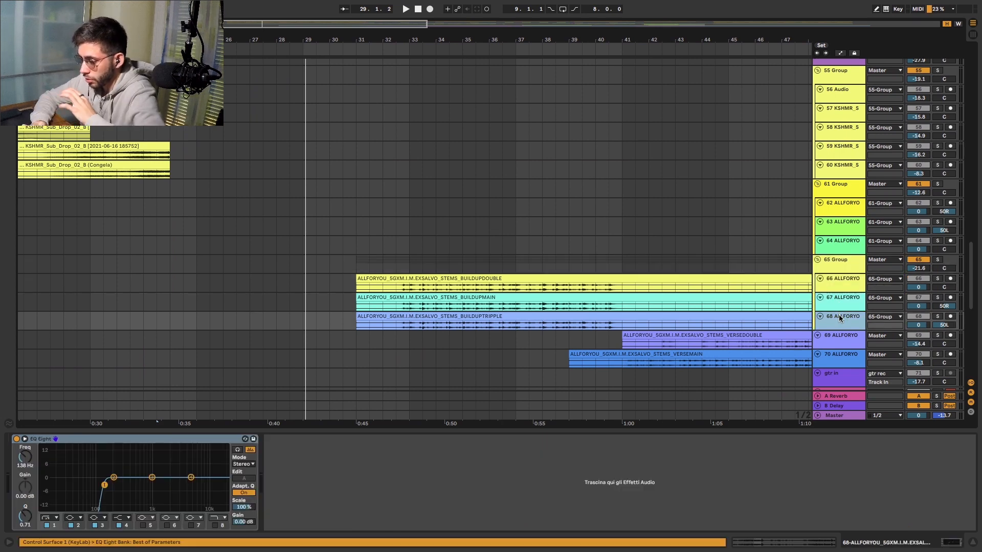
click(839, 271)
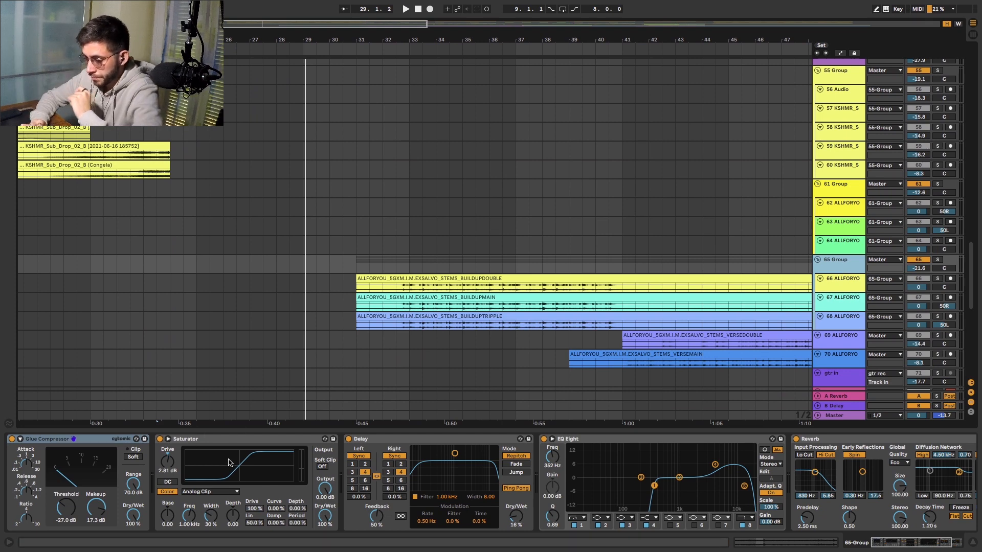
scroll(547, 471, right, 5)
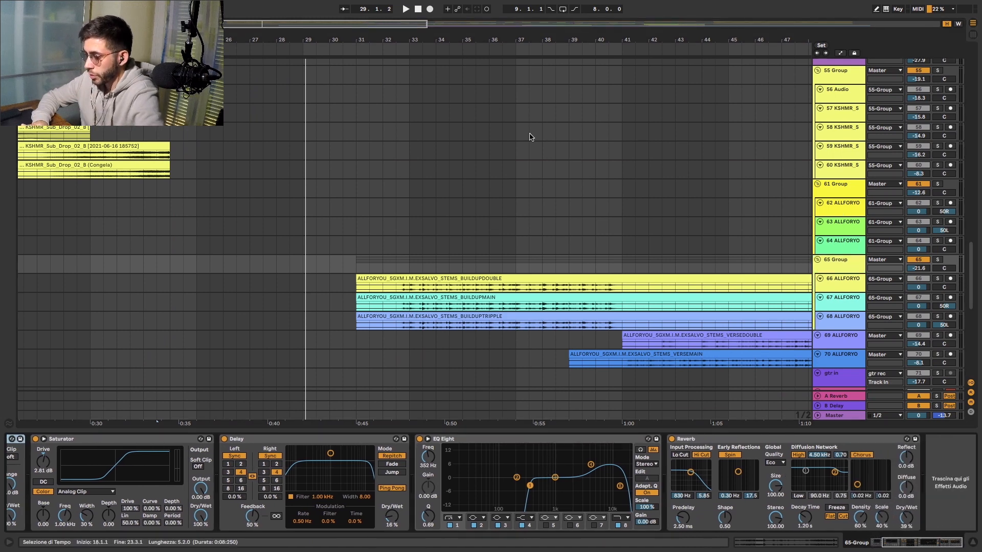
- Play the drop from about bar 32 with the soloed track released
scroll(852, 245, up, 15)
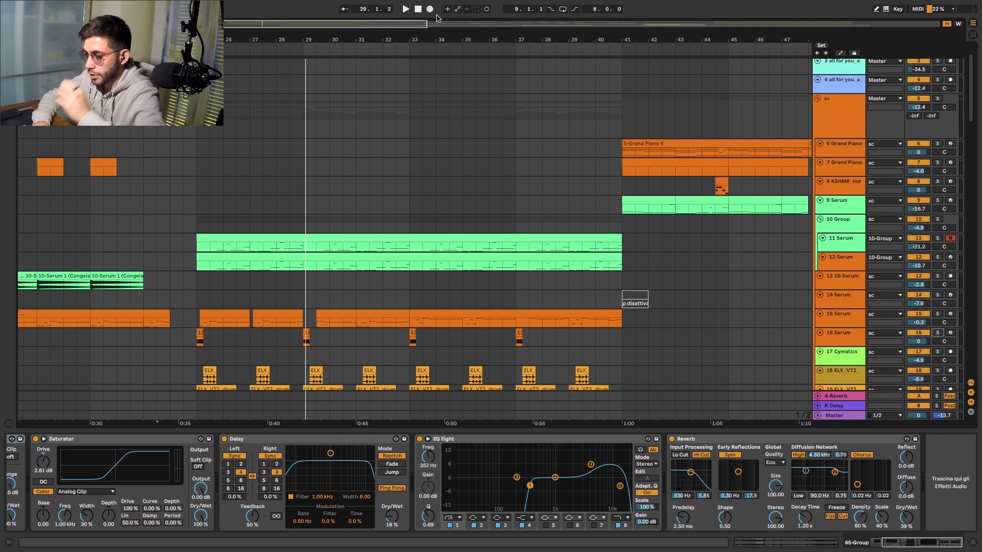
click(397, 45)
click(390, 47)
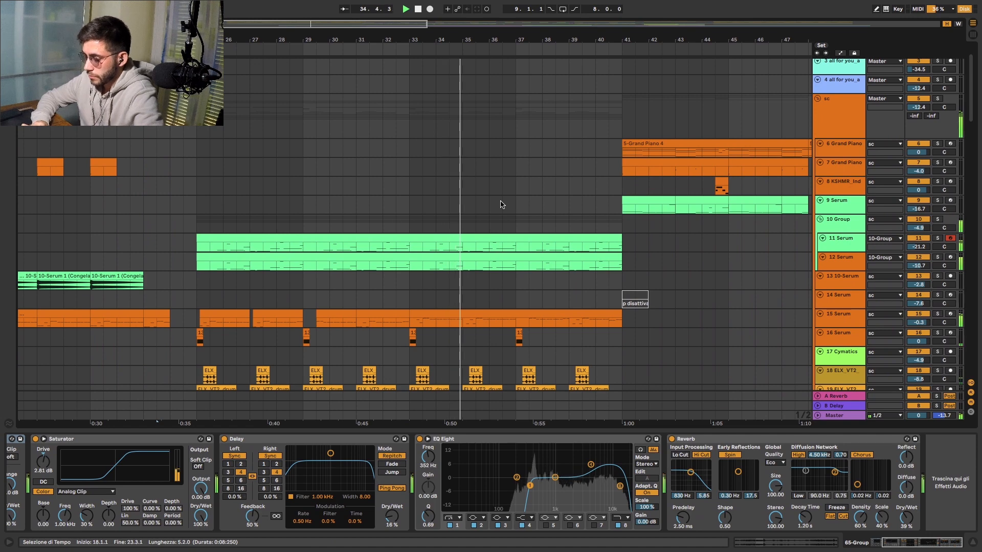
scroll(502, 204, right, 6)
scroll(501, 204, down, 7)
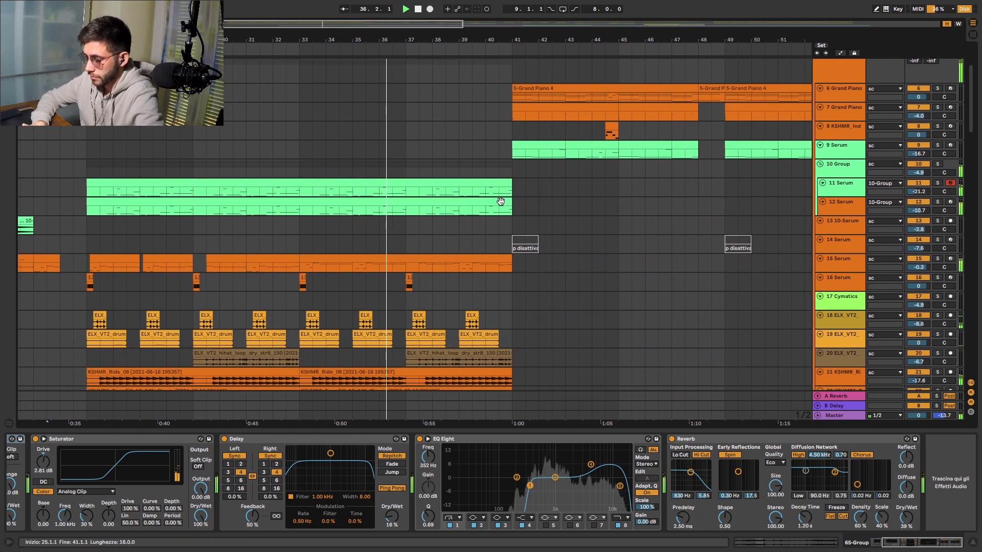
- Examine the arrangement after the drop from bar 41, covering the piano, Serum, drum and vocal stem tracks
scroll(501, 204, down, 1)
scroll(502, 205, right, 1)
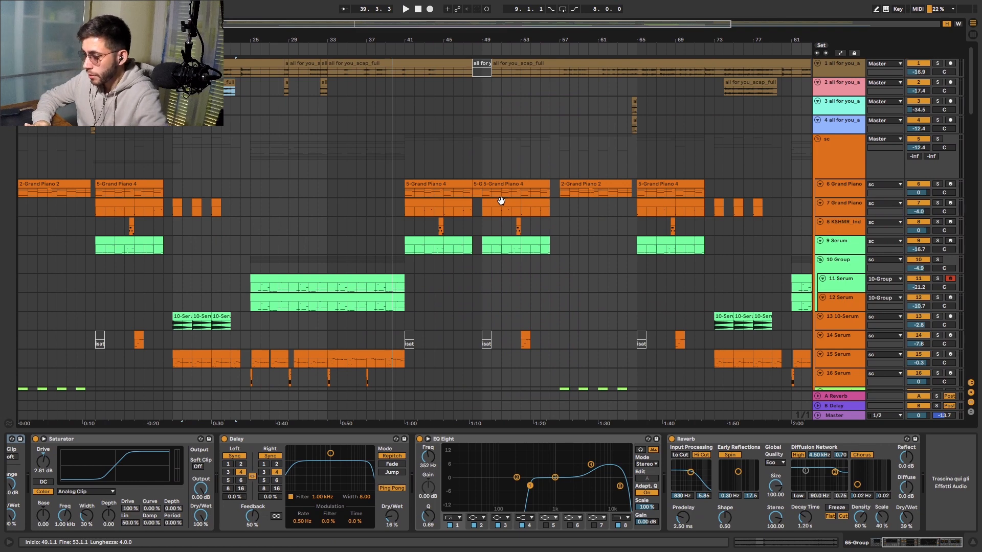
scroll(501, 201, down, 15)
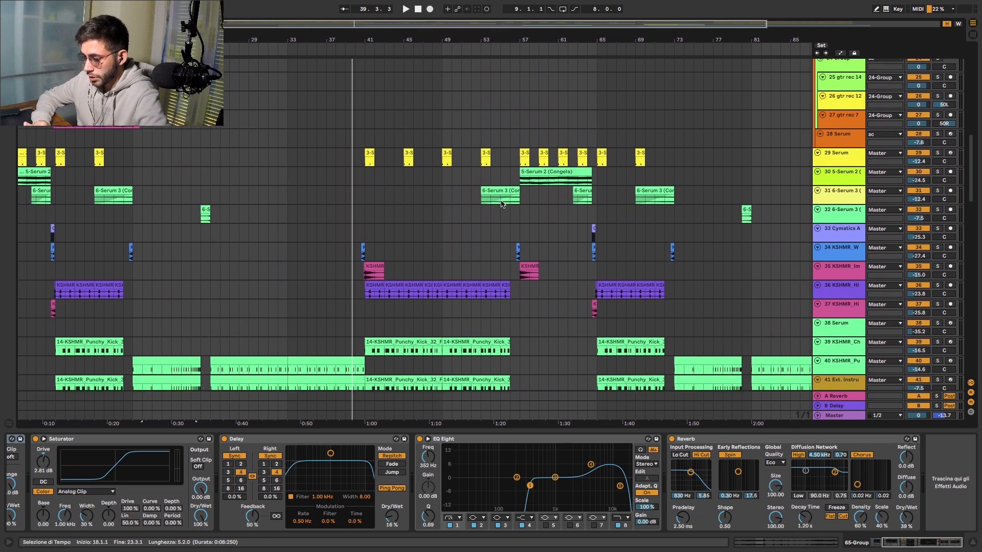
scroll(501, 203, down, 2)
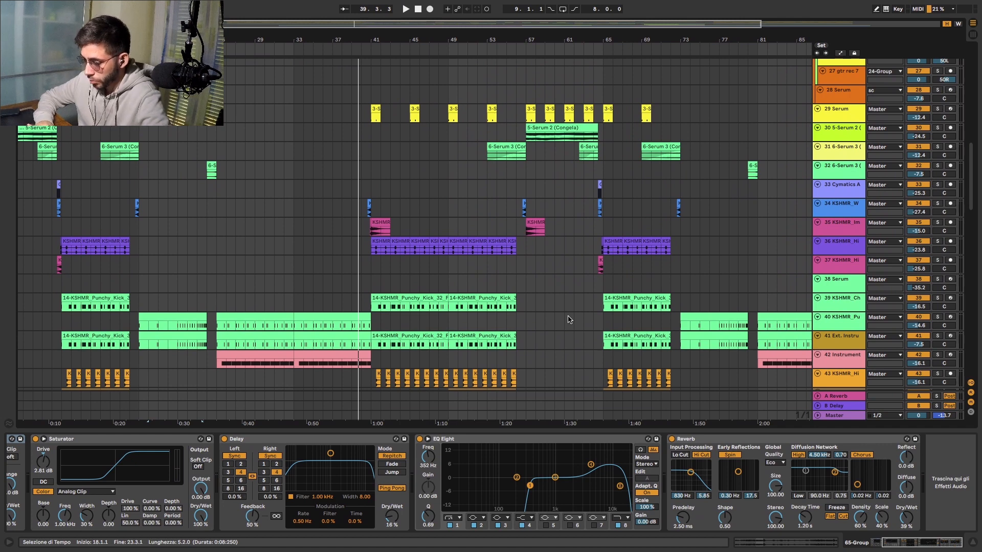
scroll(568, 320, up, 3)
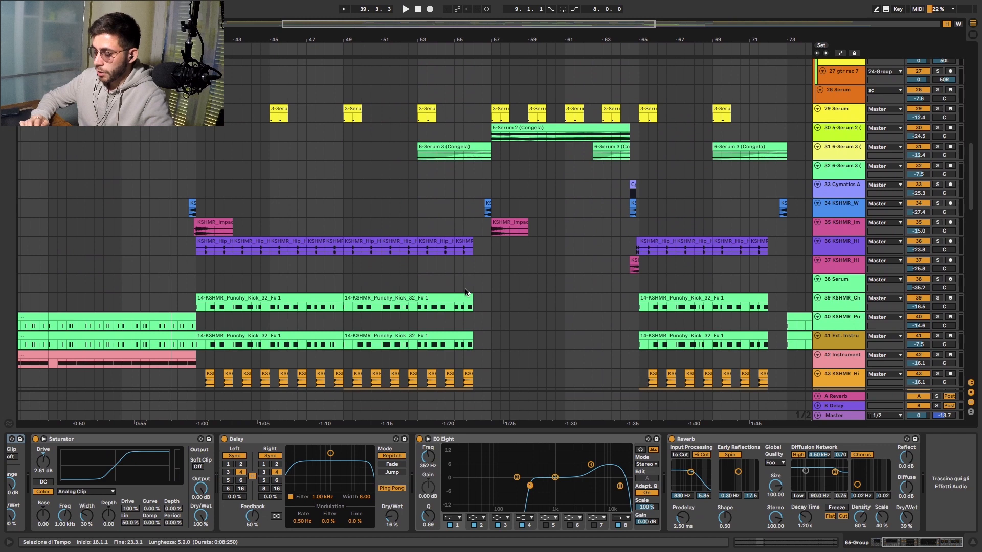
scroll(466, 293, down, 3)
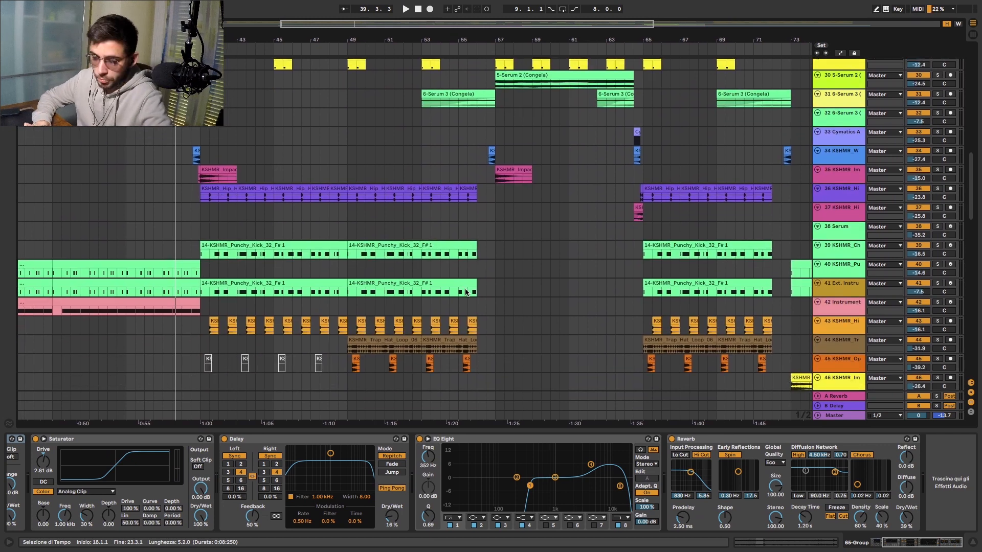
scroll(466, 293, down, 15)
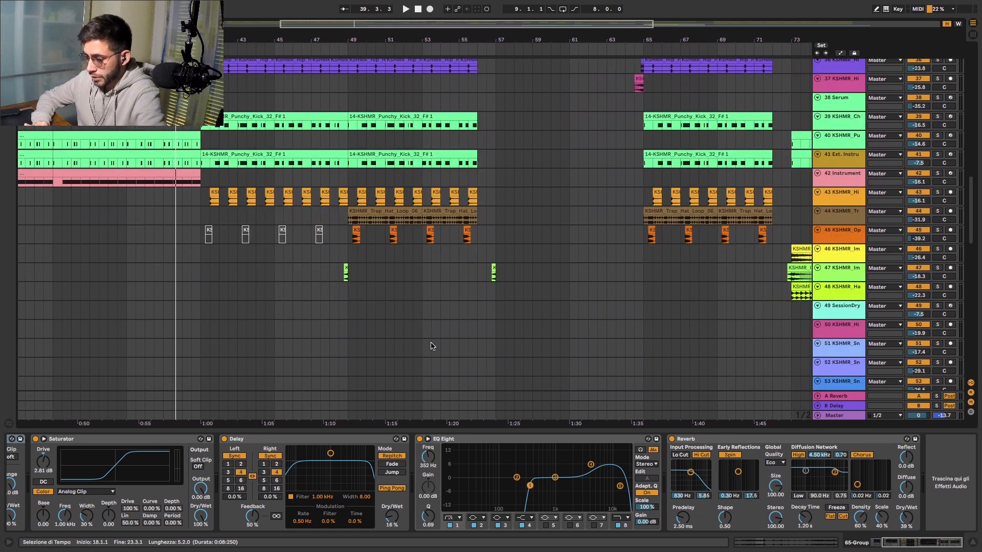
scroll(431, 346, down, 20)
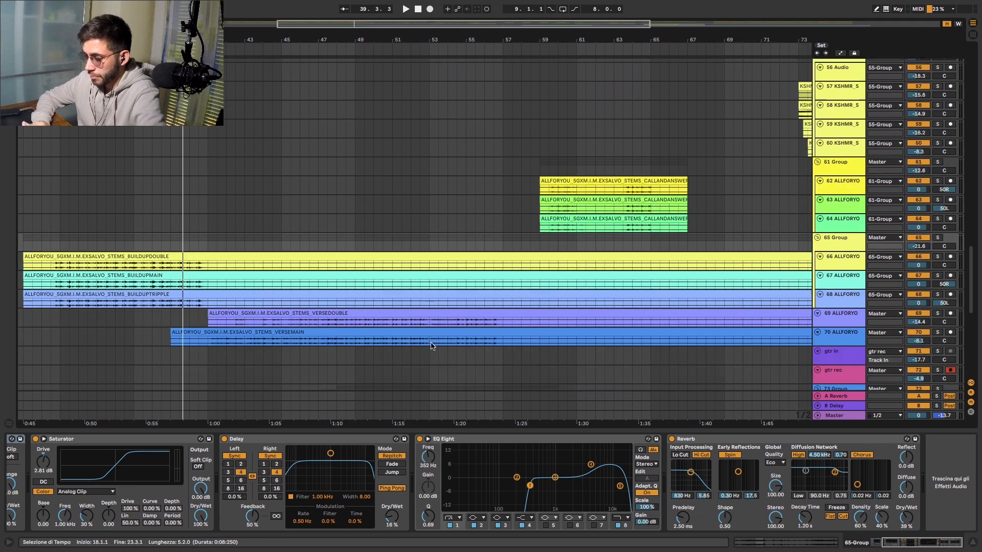
- Solo the guitar 73 Group and play from bar 49, and solo 77 gtr rec 23 instead during playback
scroll(431, 346, down, 1)
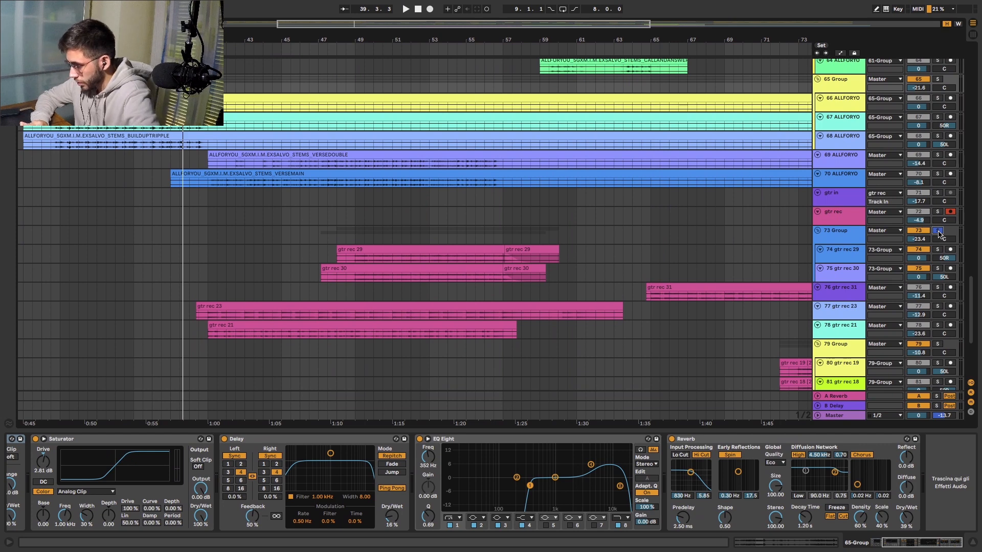
click(354, 50)
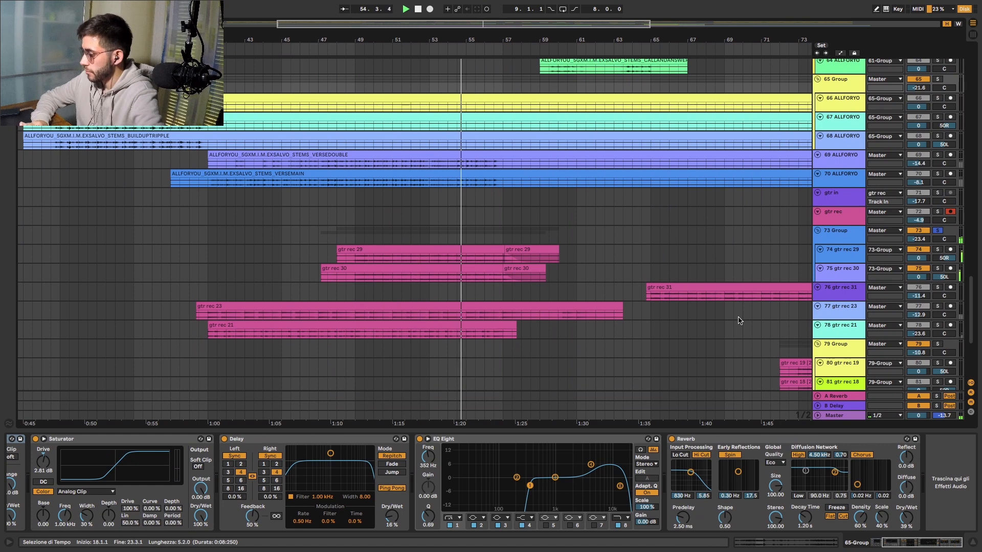
click(938, 306)
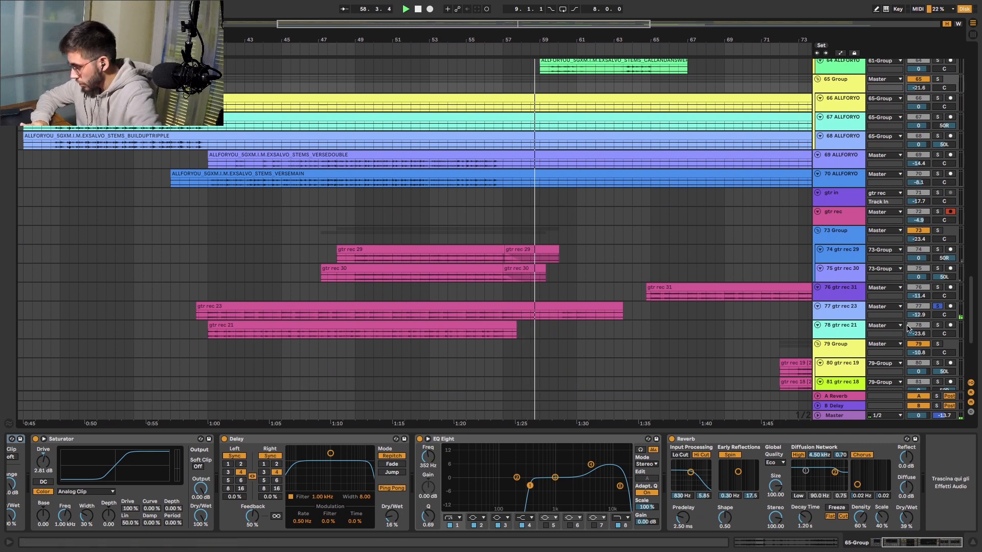
- Solo 78 gtr rec 21 during playback and show the effect chains of 78 gtr rec 21 and 77 gtr rec 23
click(939, 325)
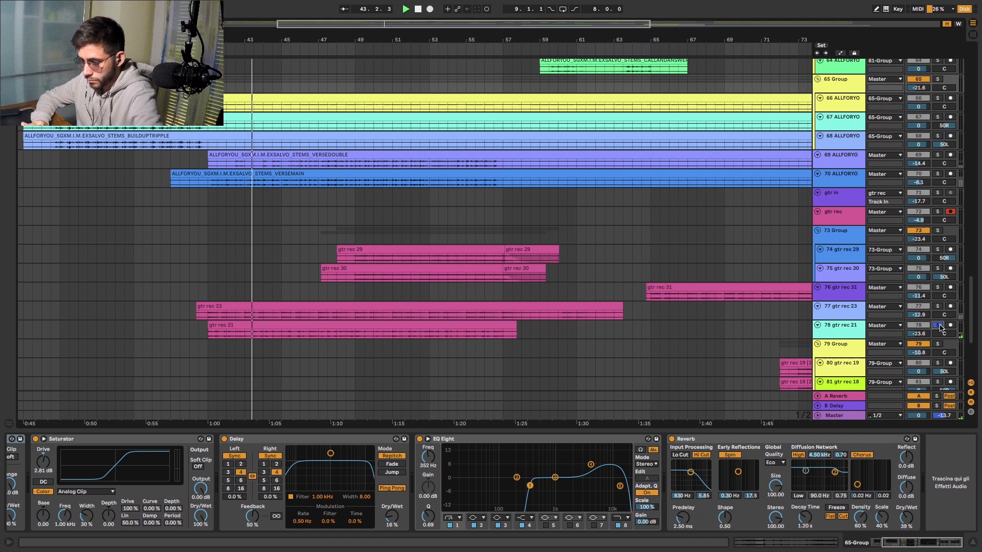
click(845, 326)
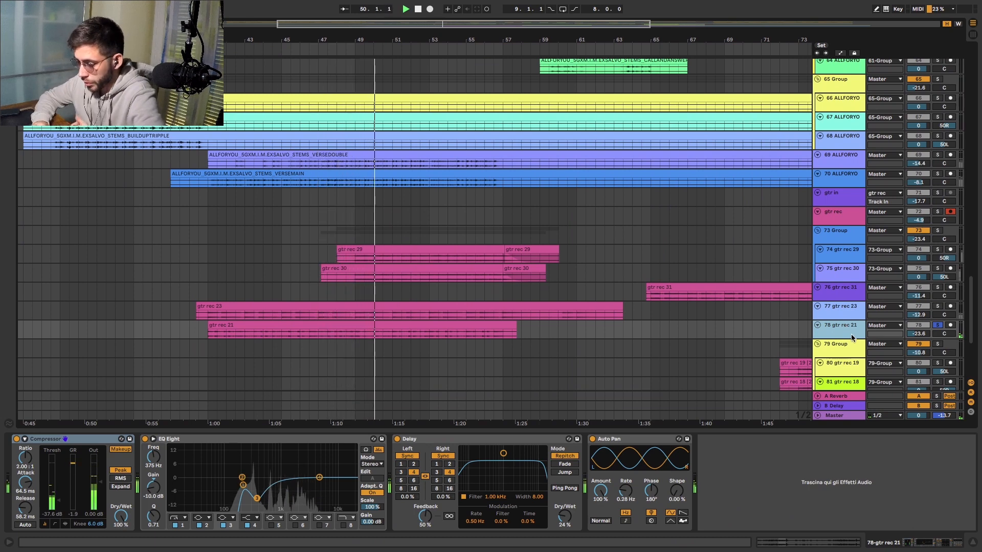
click(836, 305)
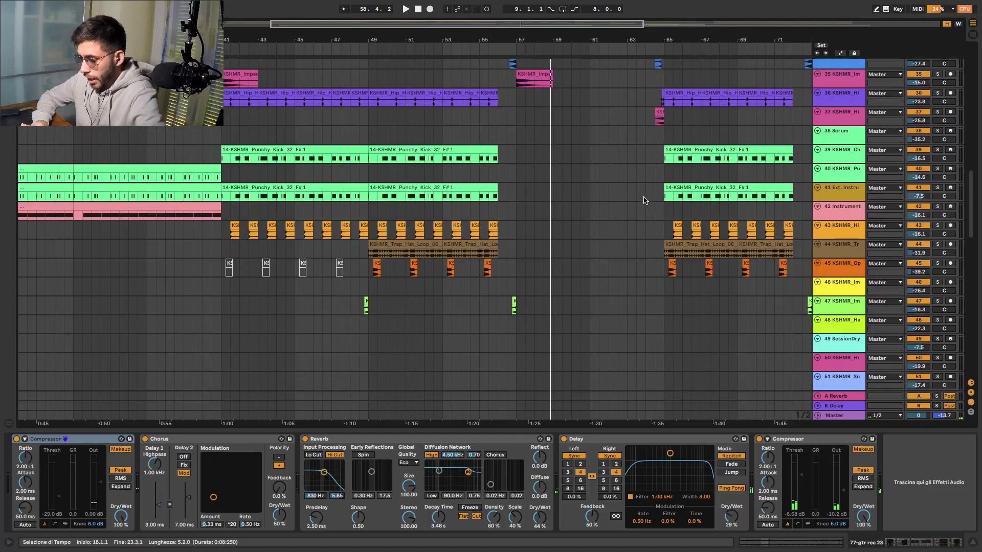
- Examine the section from bar 57 and the repeated build-up and drop that follow across the instrument and drum tracks
scroll(645, 200, up, 5)
scroll(644, 200, down, 5)
scroll(644, 200, right, 1)
scroll(644, 200, up, 4)
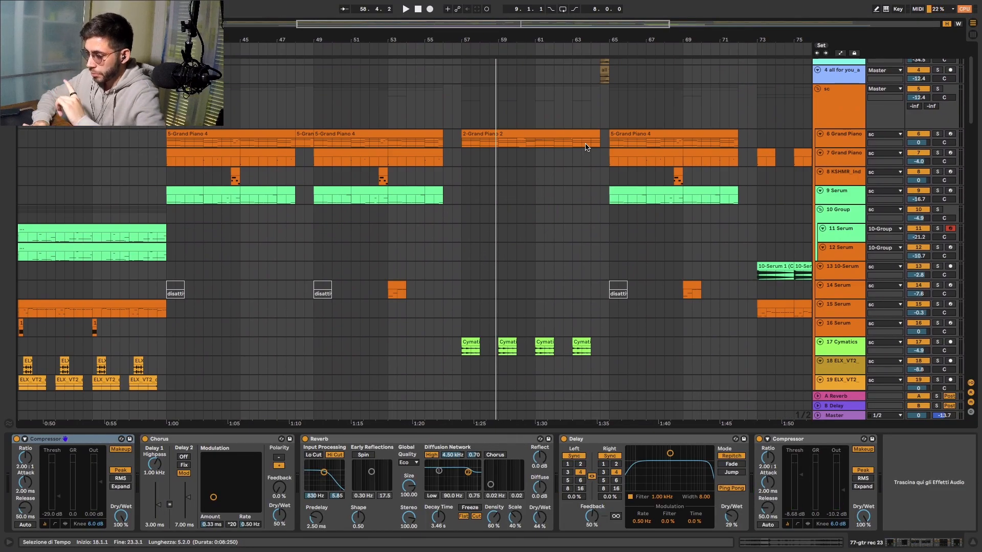
scroll(586, 148, down, 8)
scroll(546, 265, left, 1)
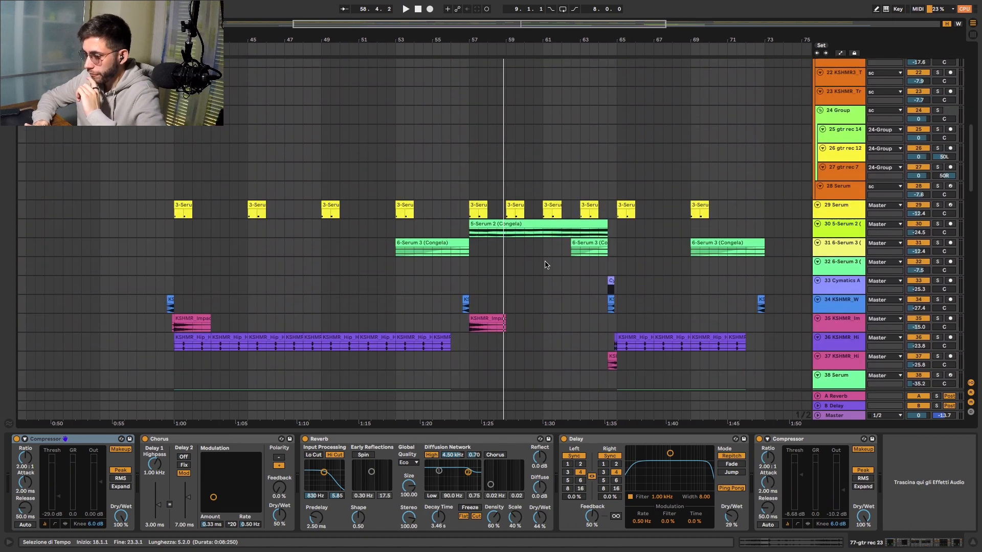
scroll(546, 265, down, 3)
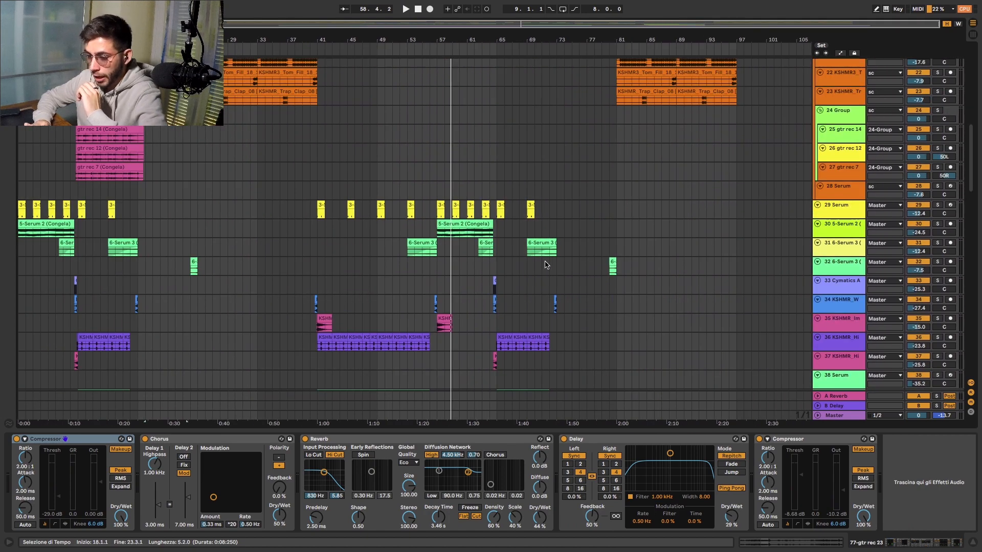
scroll(546, 265, up, 8)
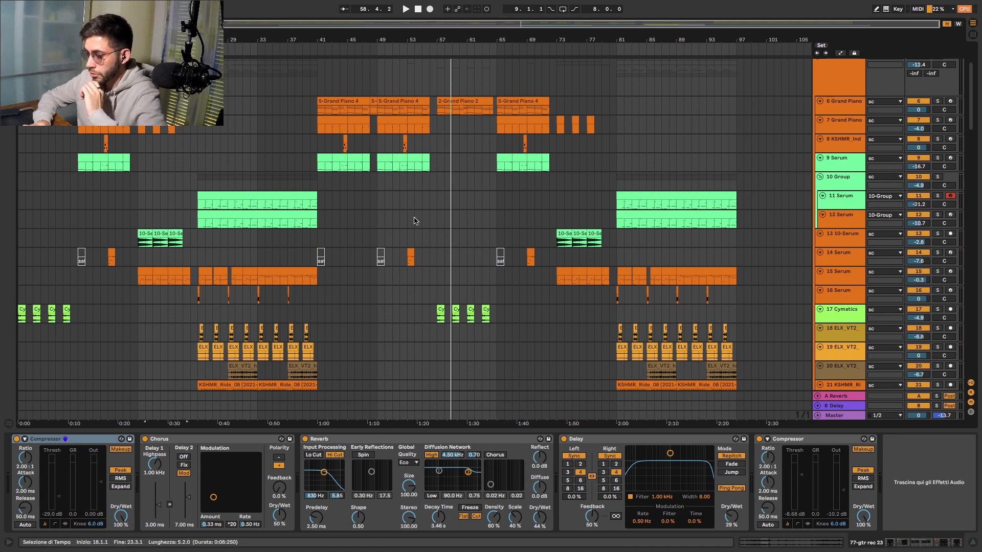
scroll(445, 333, down, 8)
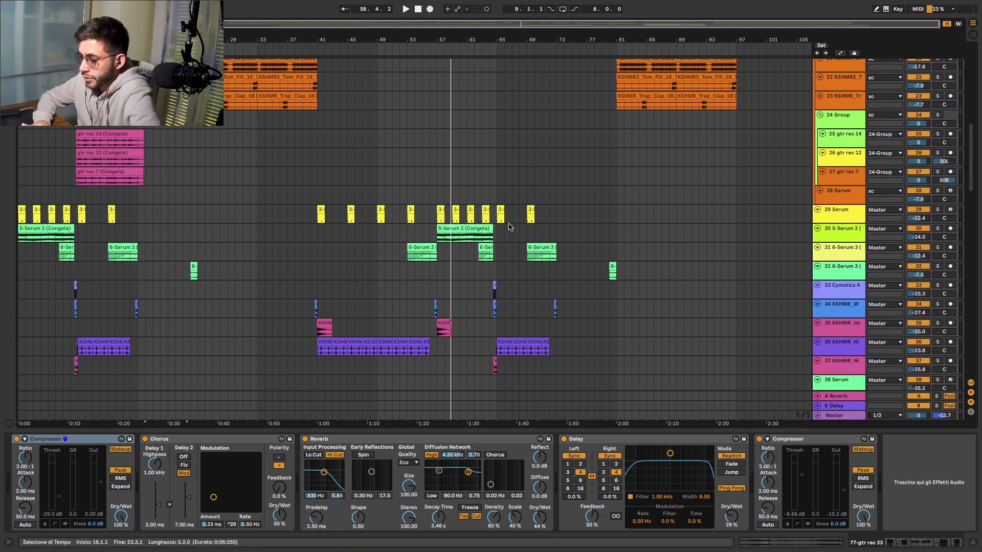
- Bring the call-and-answer vocals of 61 Group into view and play the section from bar 57
scroll(509, 312, down, 15)
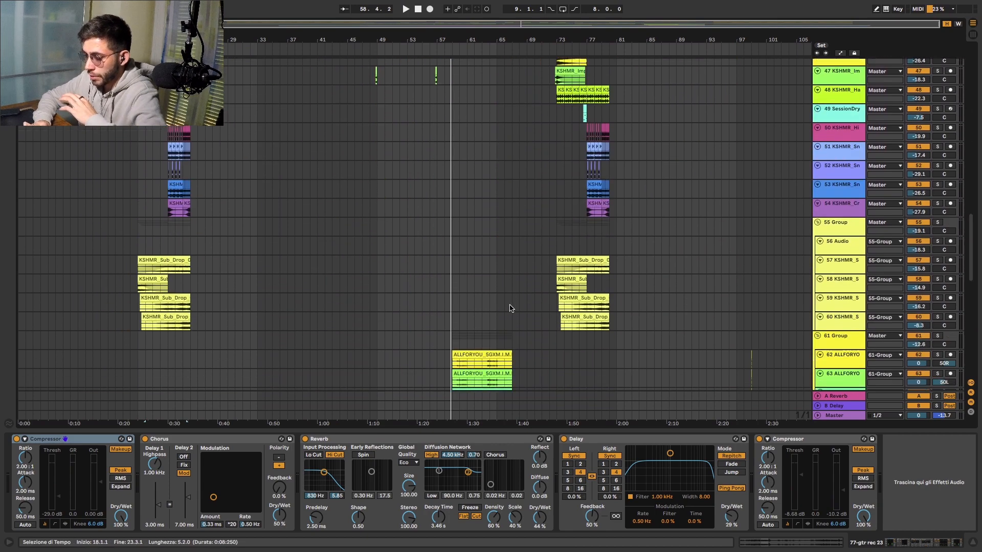
scroll(510, 308, down, 5)
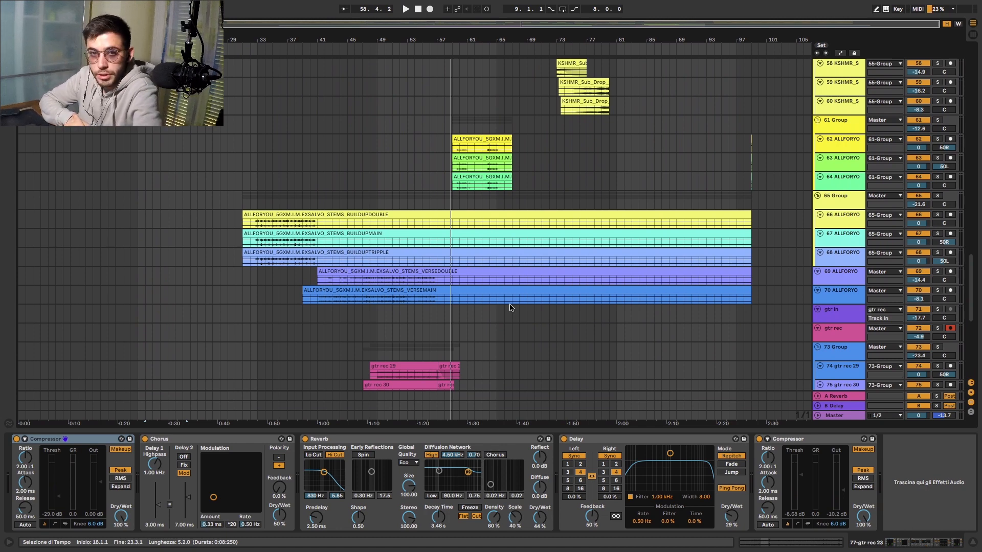
click(441, 50)
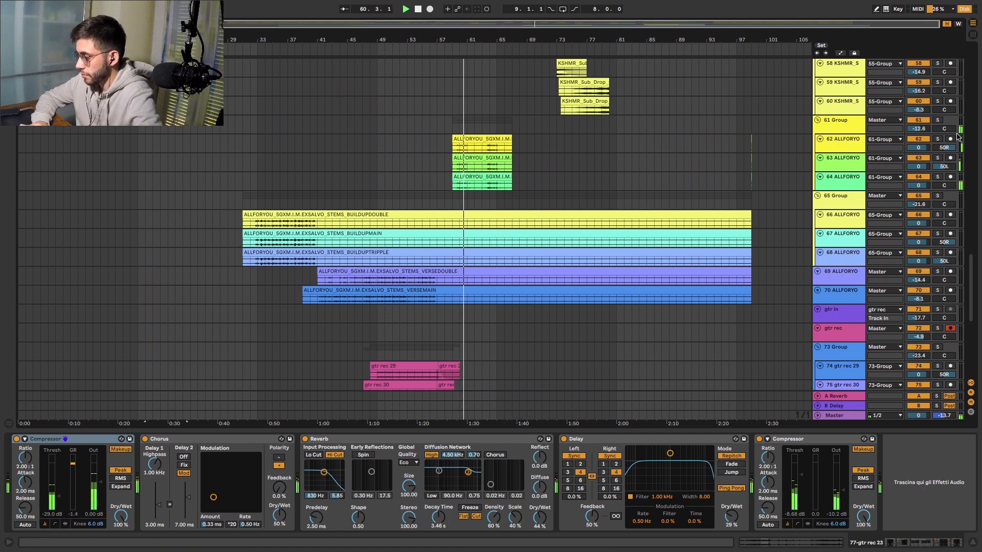
- Show the effect chain of 61 Group, solo the group, and unfold its EQ Eight, Saturator and Reverb
click(855, 122)
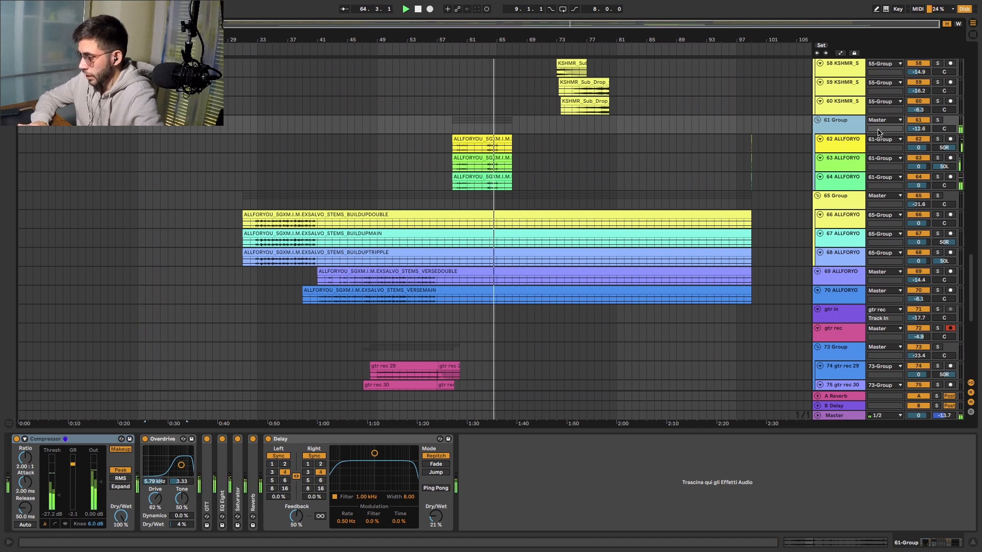
click(932, 120)
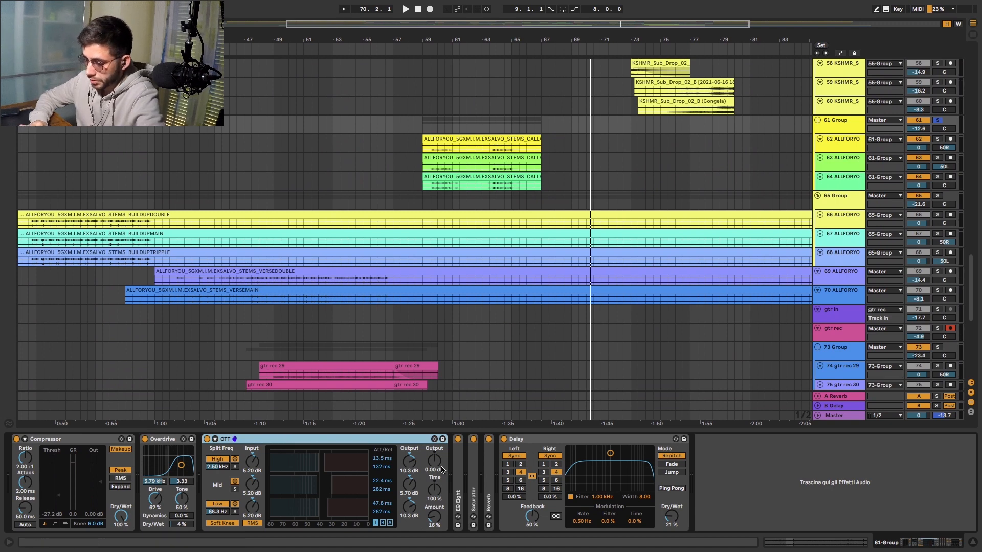
double_click(460, 485)
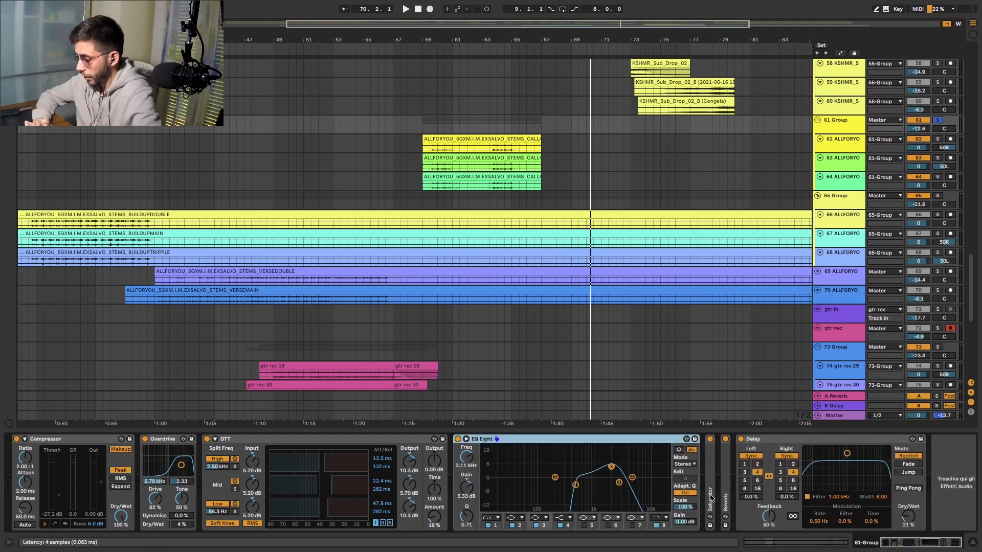
double_click(710, 497)
scroll(803, 489, right, 5)
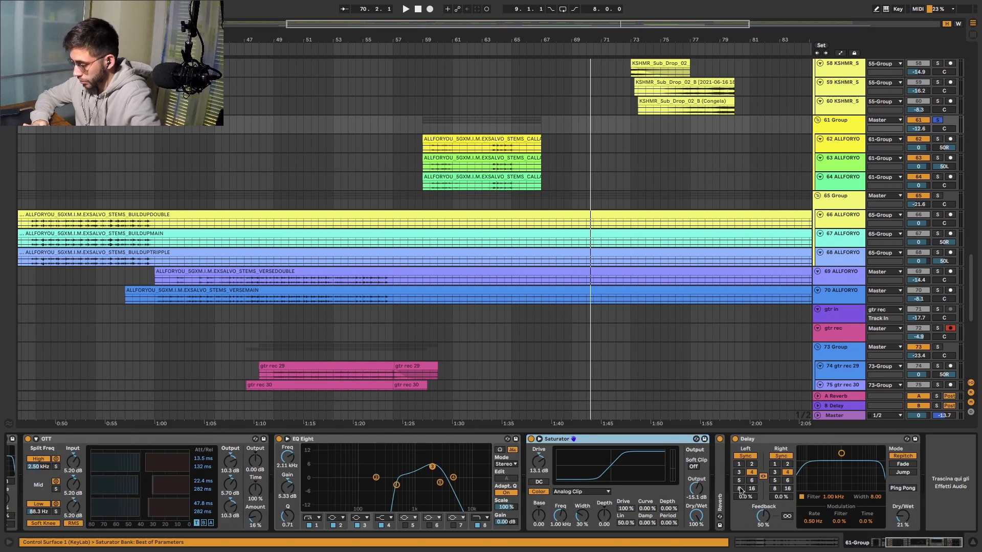
double_click(720, 491)
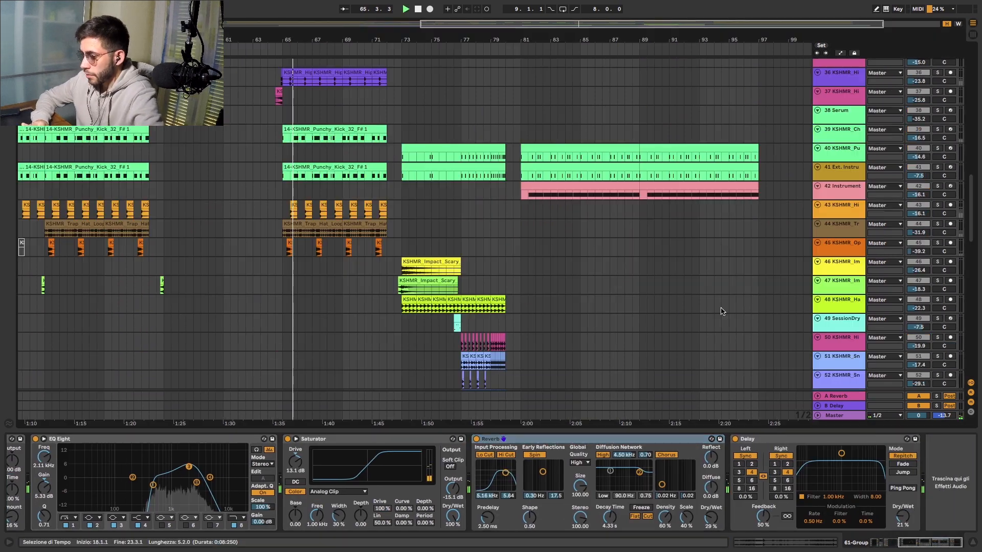
- Play the section following the call-and-answer vocals and take 61 Group out of solo during playback
scroll(721, 311, down, 10)
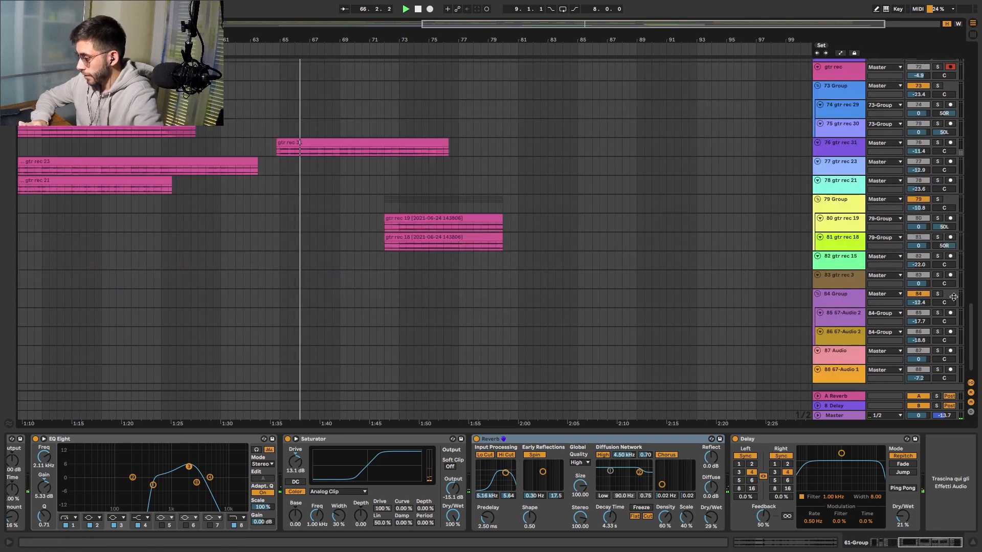
scroll(944, 308, up, 2)
scroll(919, 255, up, 15)
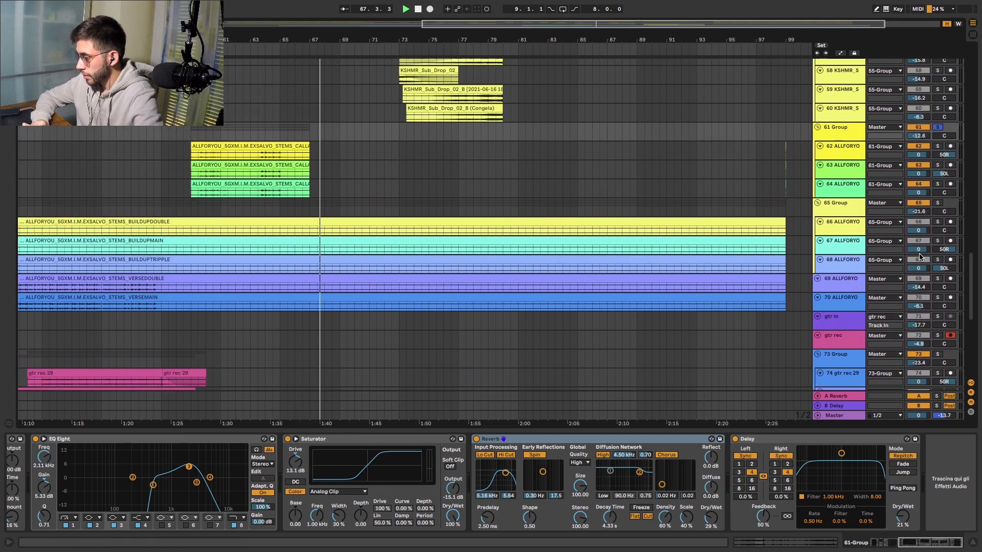
scroll(948, 228, down, 2)
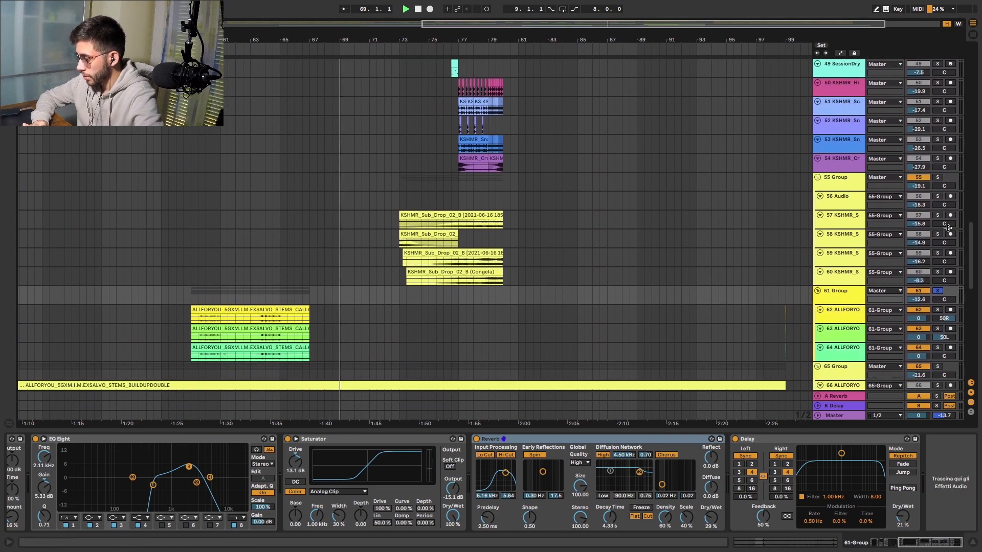
scroll(757, 148, up, 20)
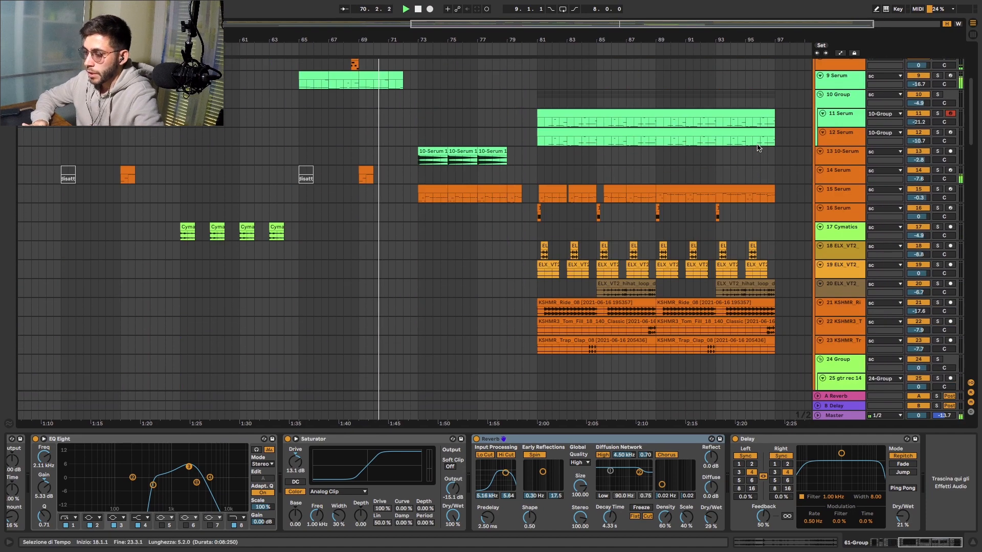
- Examine the build-up from bar 73 across the piano, Serum, drum and impact tracks during playback, then stop
scroll(757, 148, up, 1)
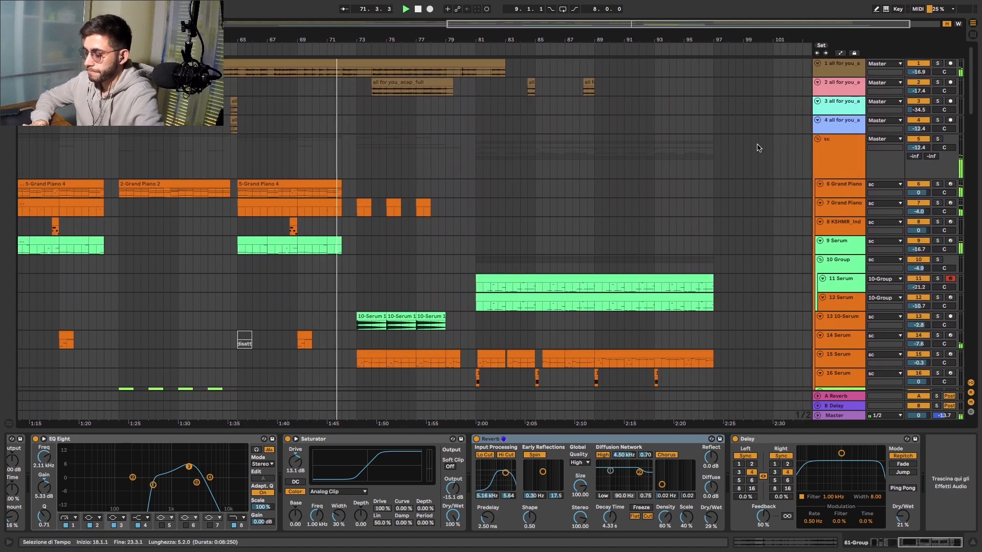
scroll(757, 149, down, 18)
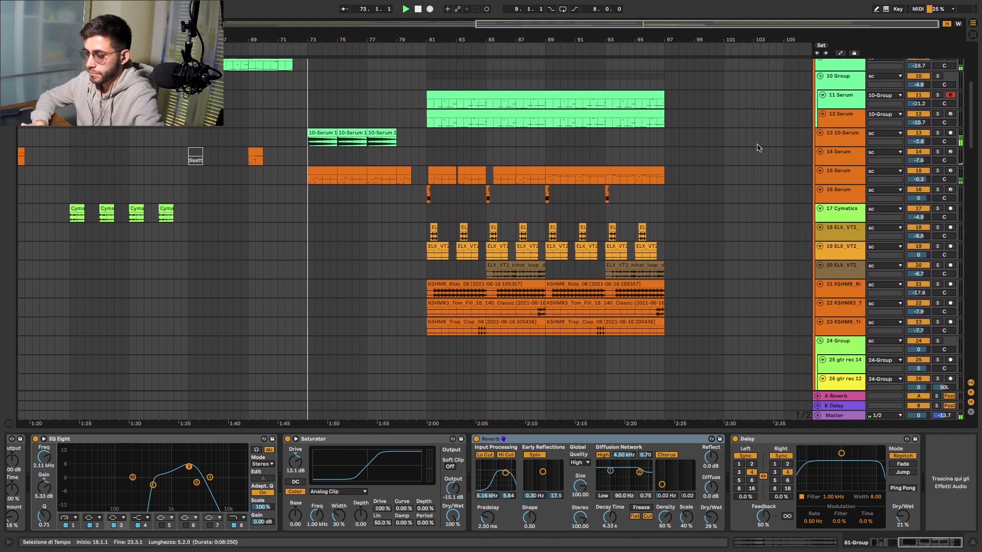
scroll(757, 148, down, 17)
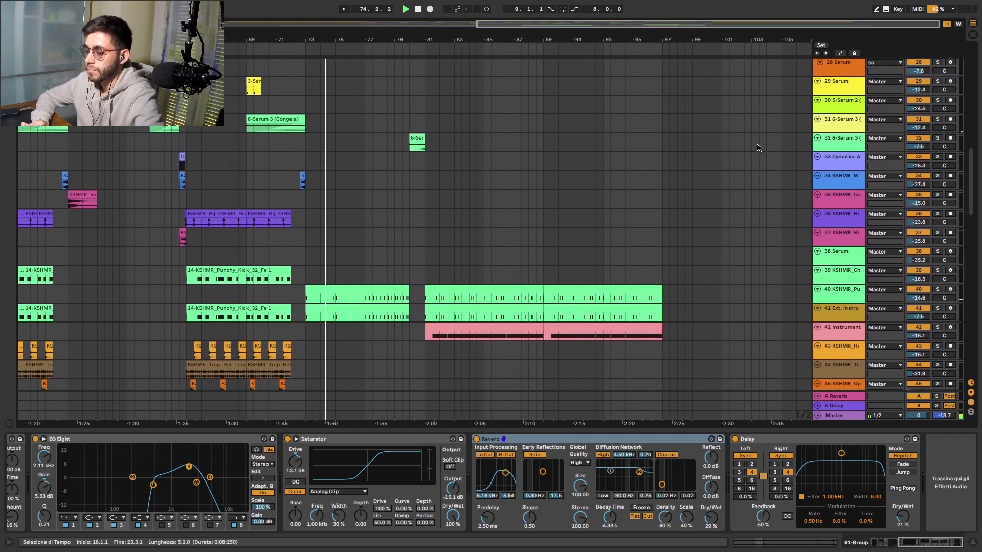
scroll(757, 146, down, 7)
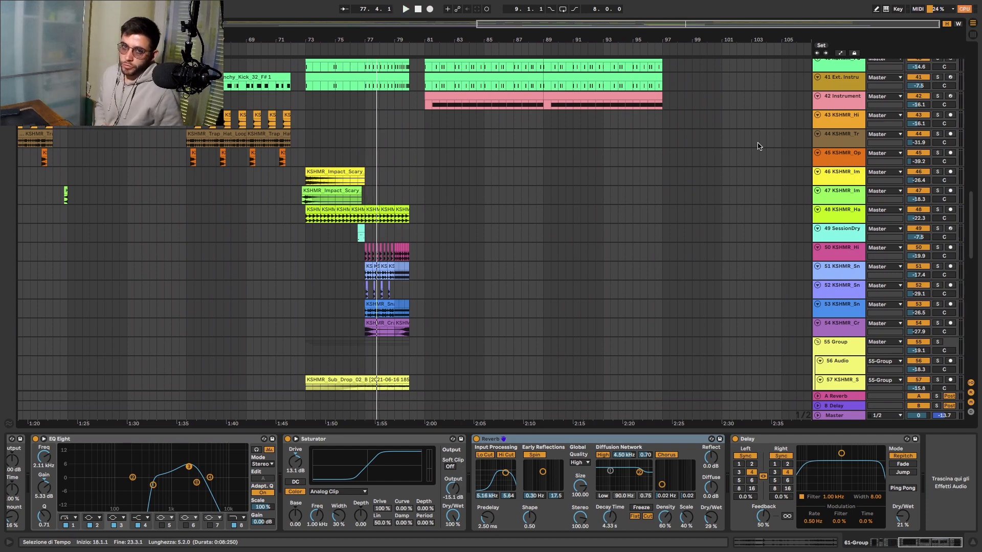
scroll(758, 146, up, 20)
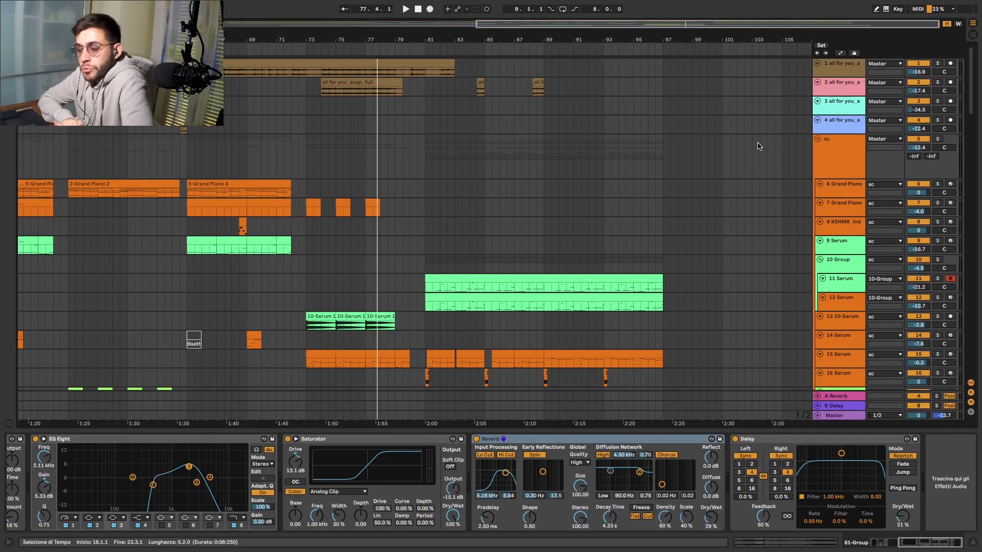